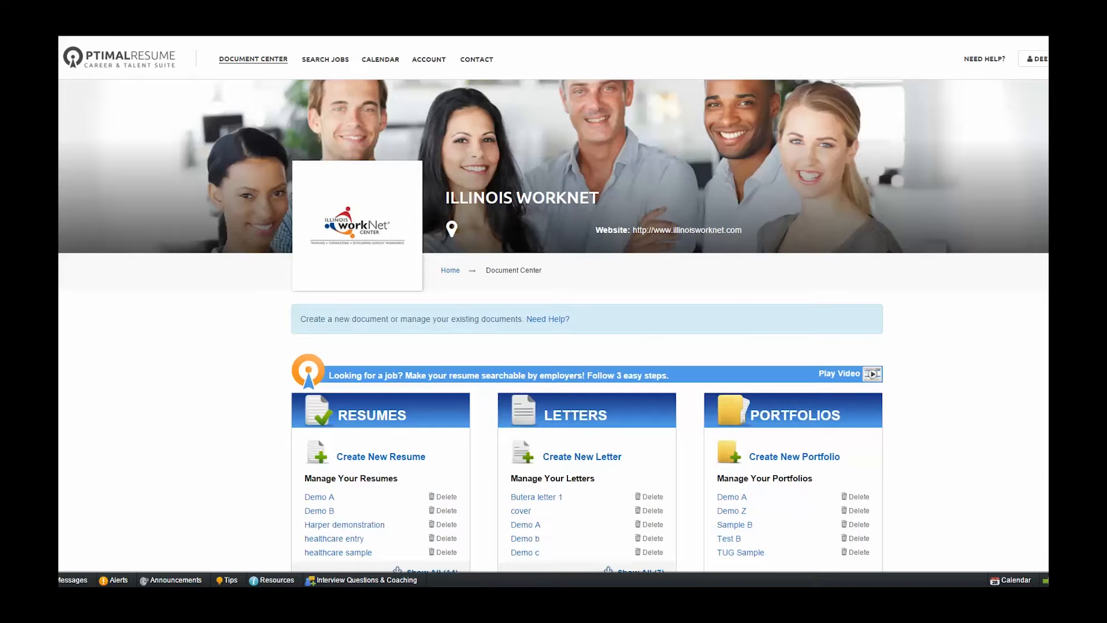
- Create a new assessment from the Document Center and choose Skills Inventory as the assessment type
scroll(949, 297, down, 3)
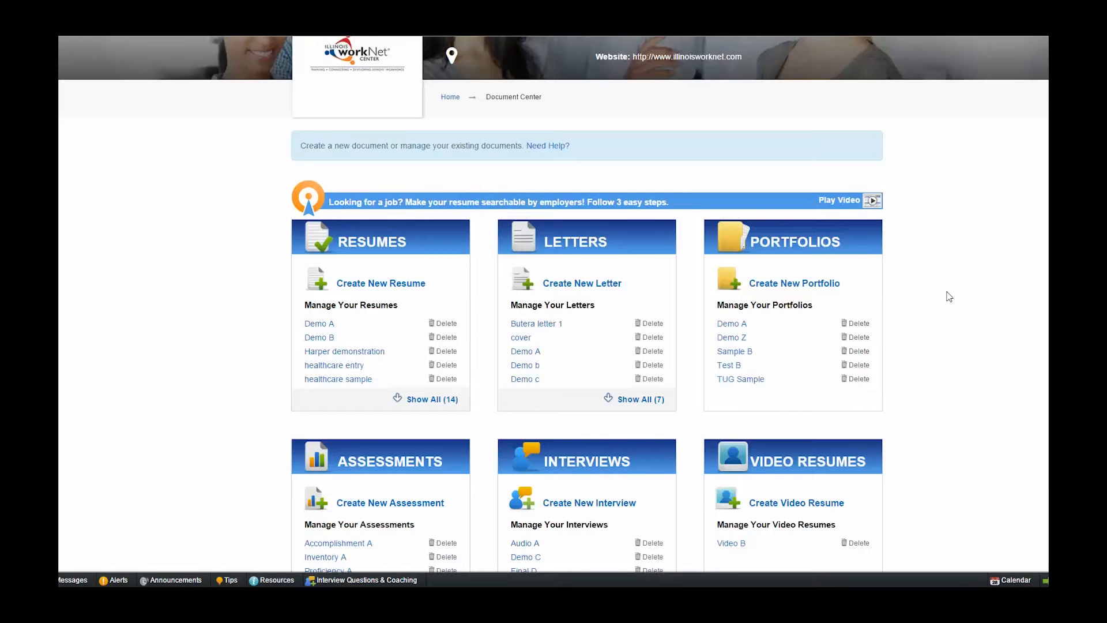
scroll(949, 297, down, 2)
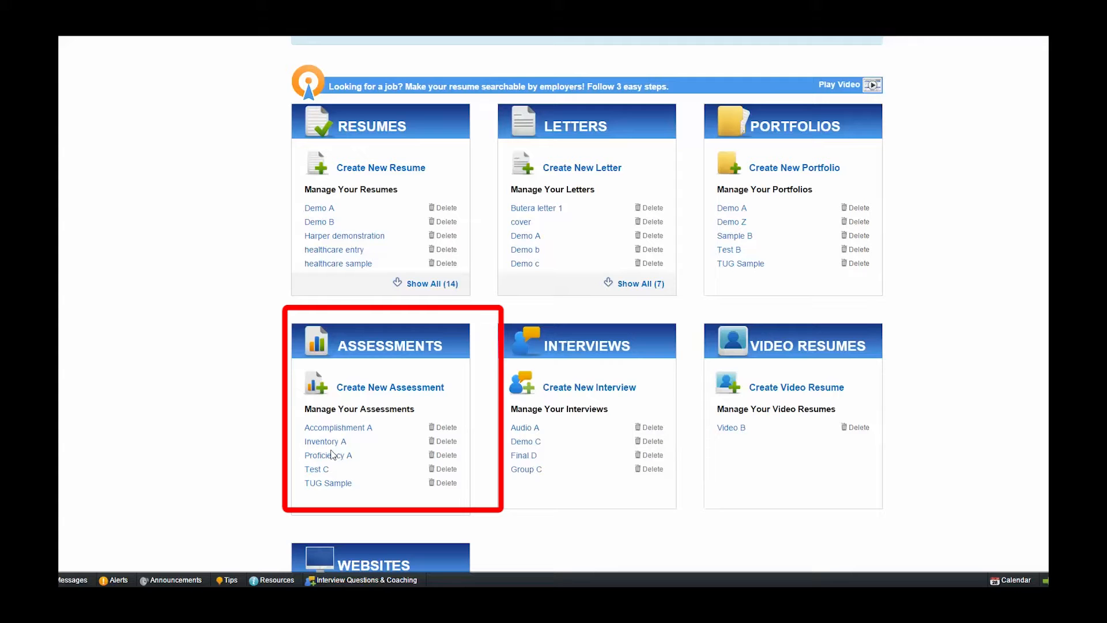
scroll(331, 454, down, 2)
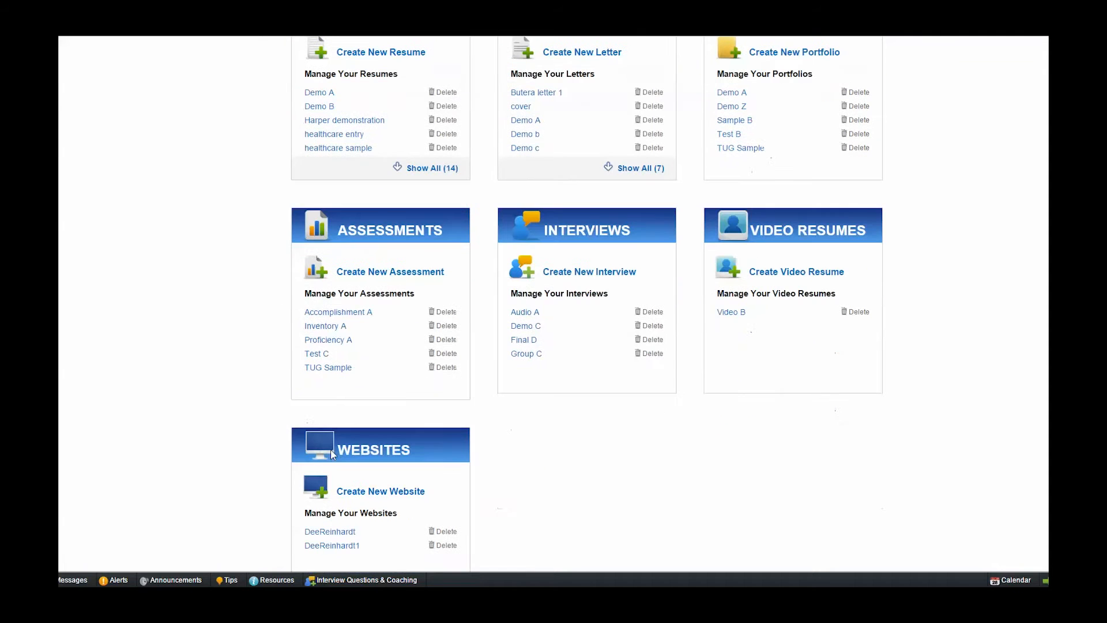
click(383, 278)
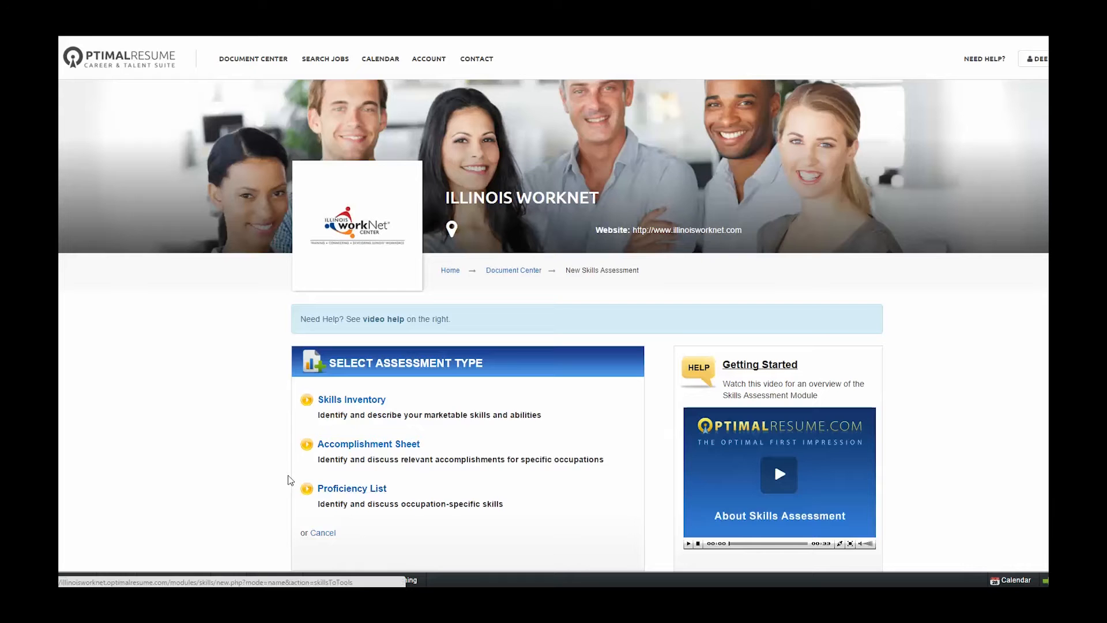
scroll(290, 479, down, 1)
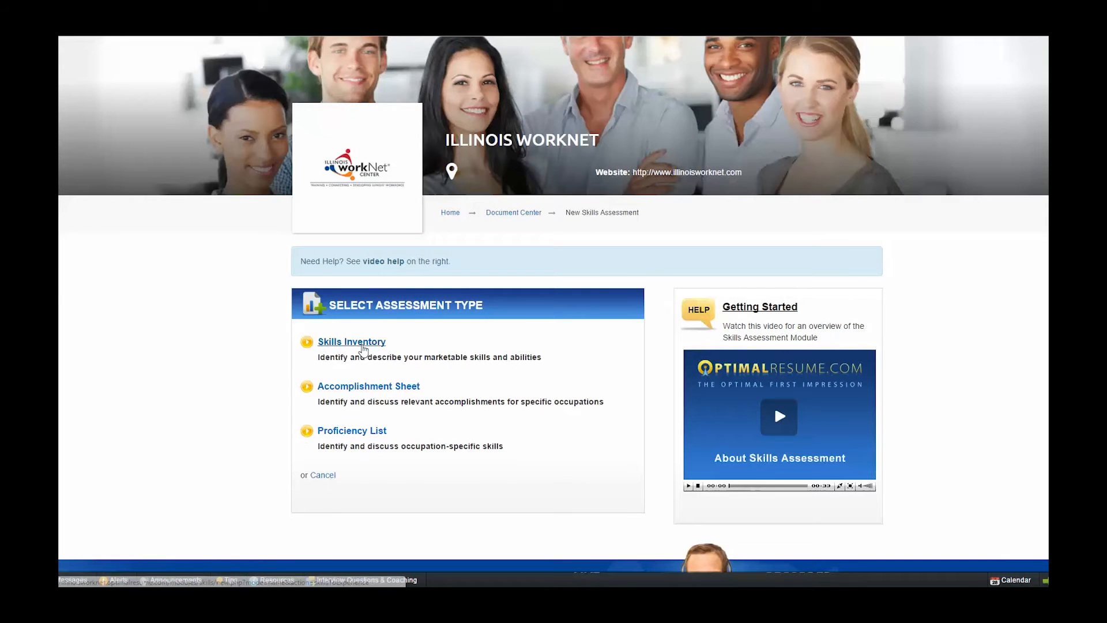
click(363, 344)
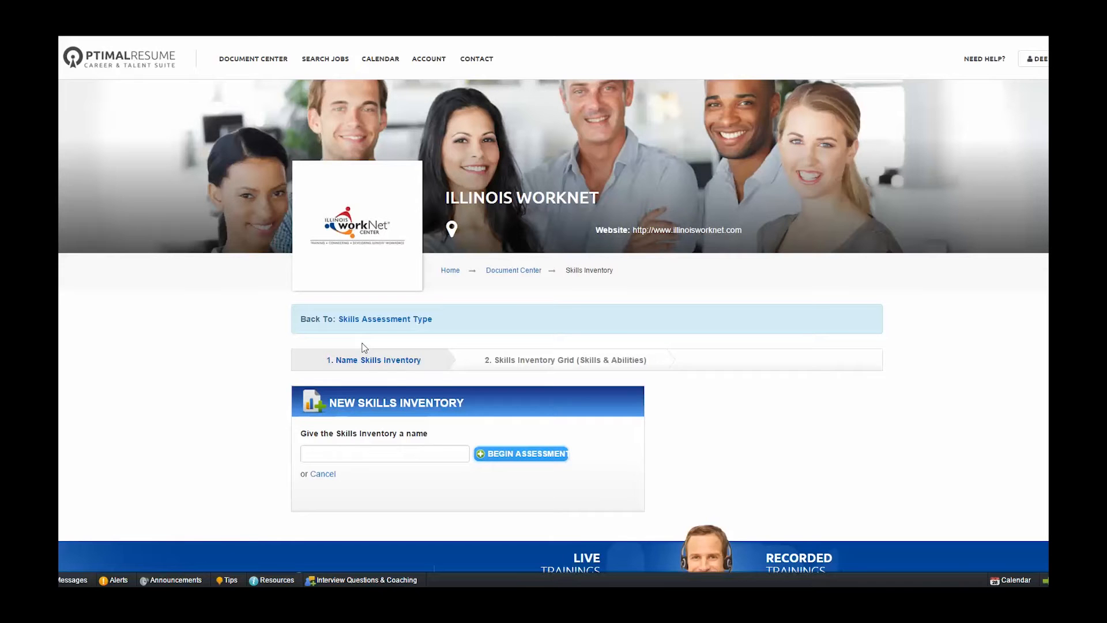
- Name the new skills inventory "Inventory B" and begin the assessment
scroll(364, 347, down, 2)
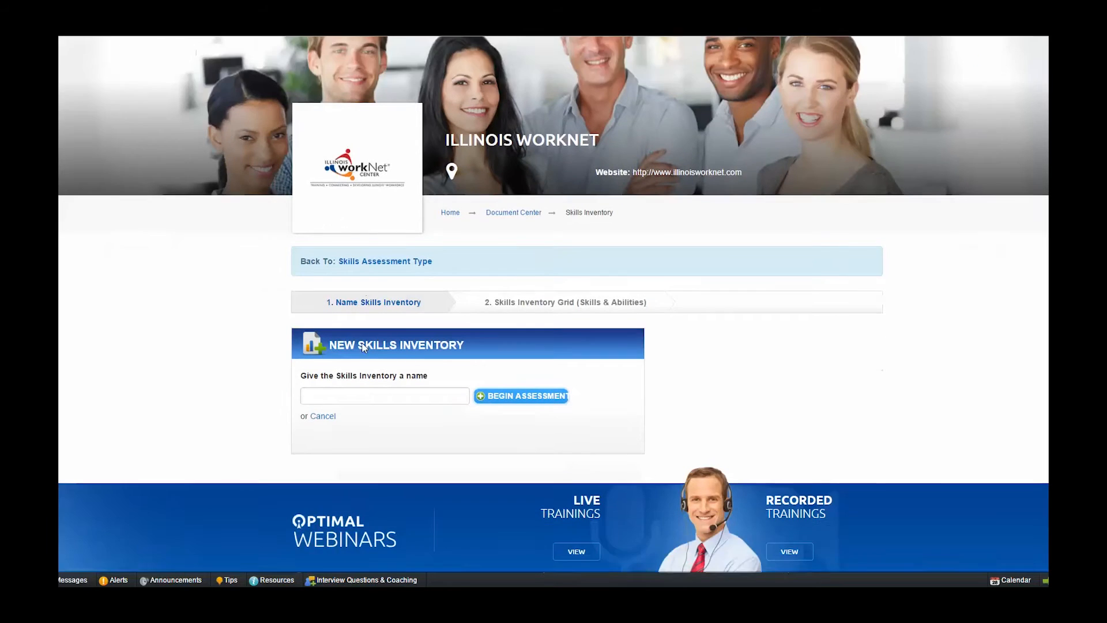
click(363, 342)
text(Inventory B)
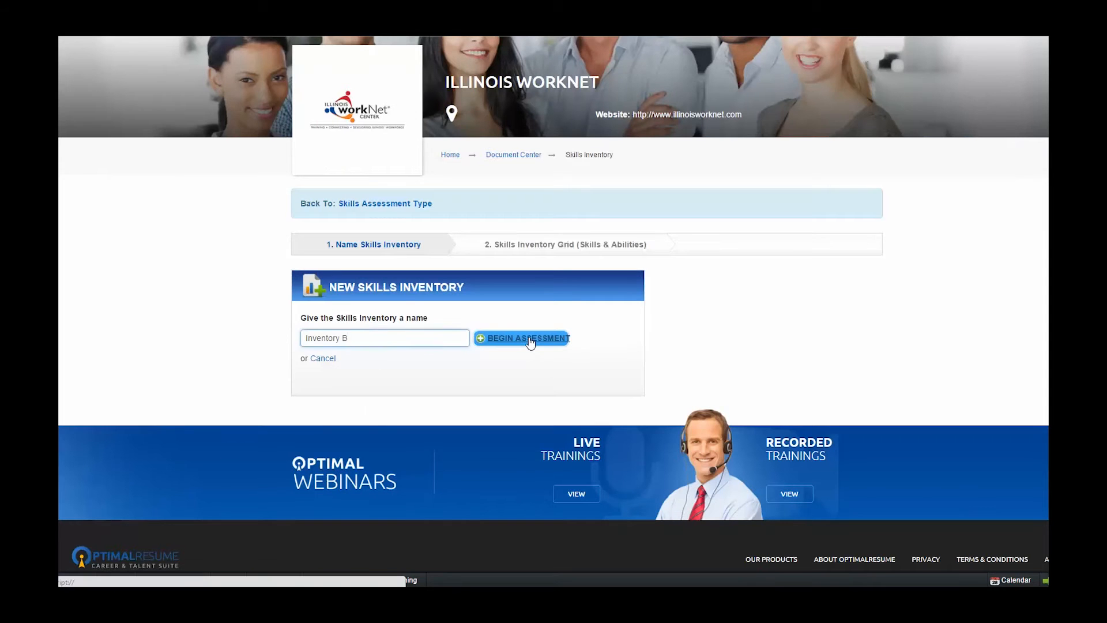
click(530, 339)
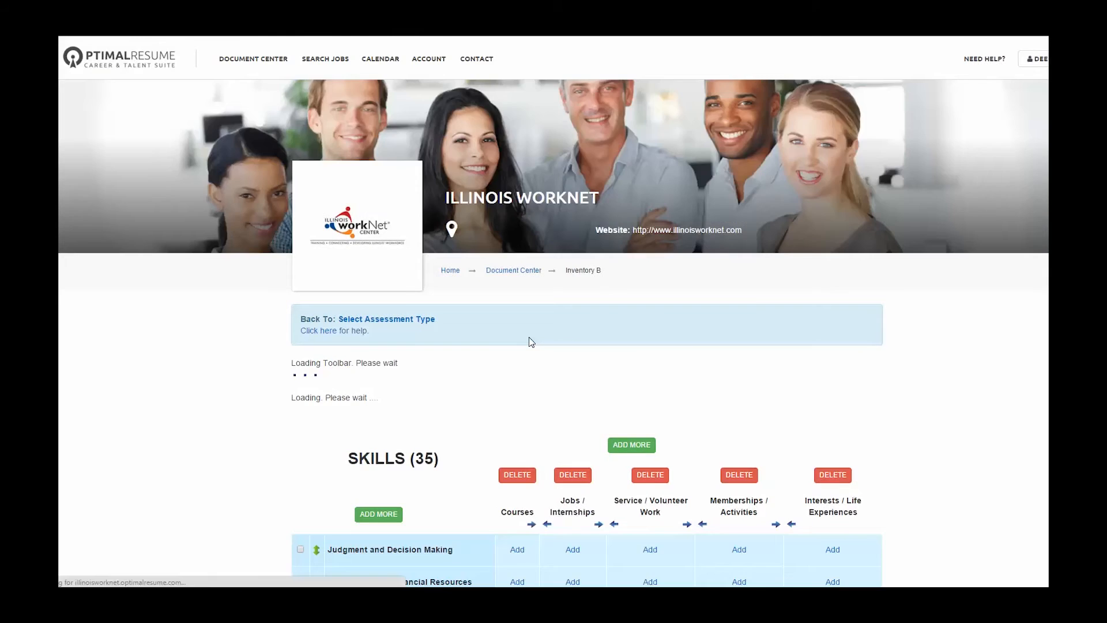
- Move the Judgment and Decision Making skill below Coordination, and delete it from the skills list
scroll(529, 337, down, 3)
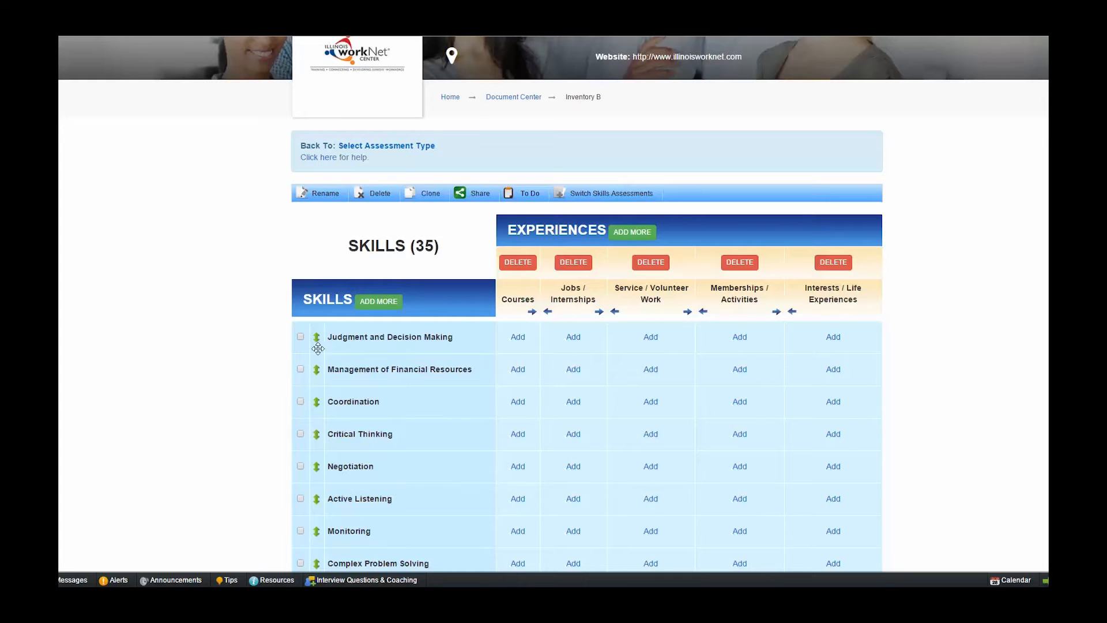
drag(317, 348, 316, 410)
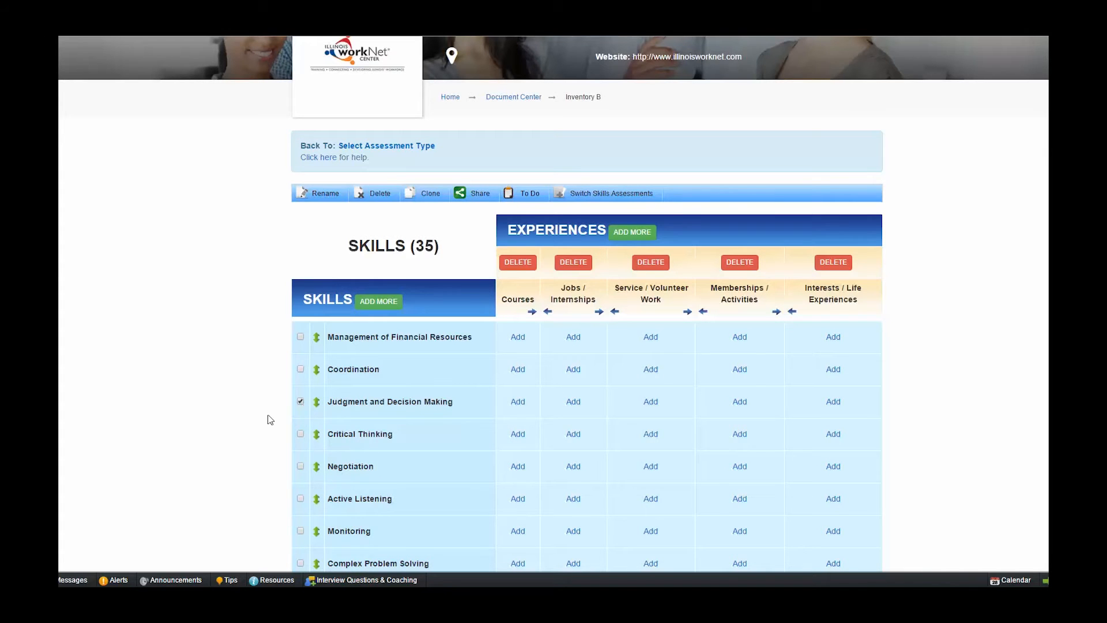
scroll(269, 418, down, 15)
scroll(270, 418, down, 5)
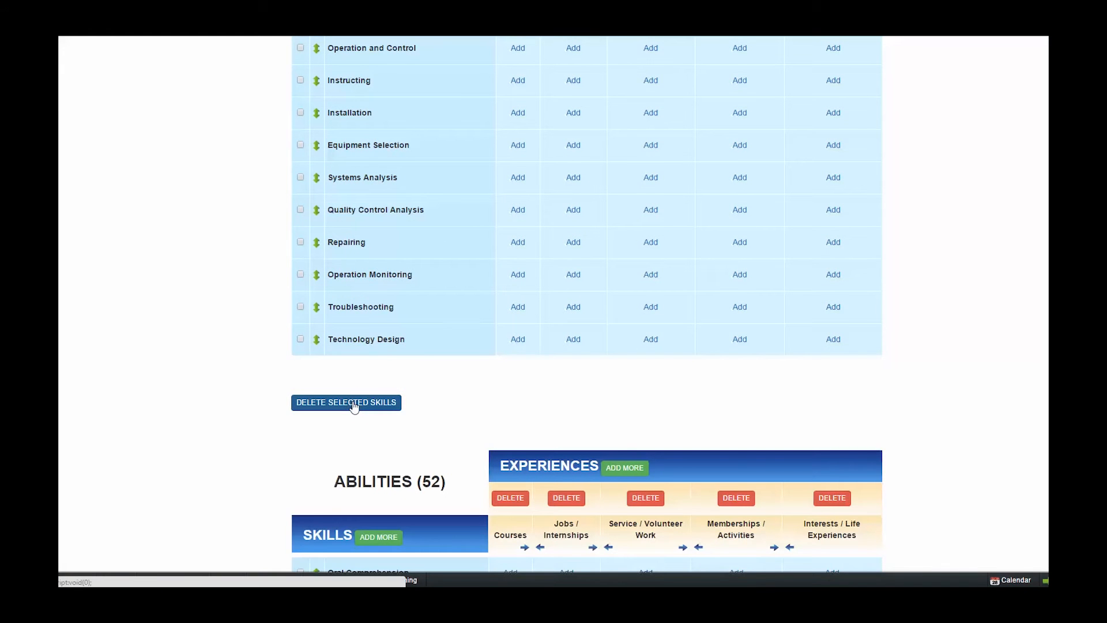
click(354, 407)
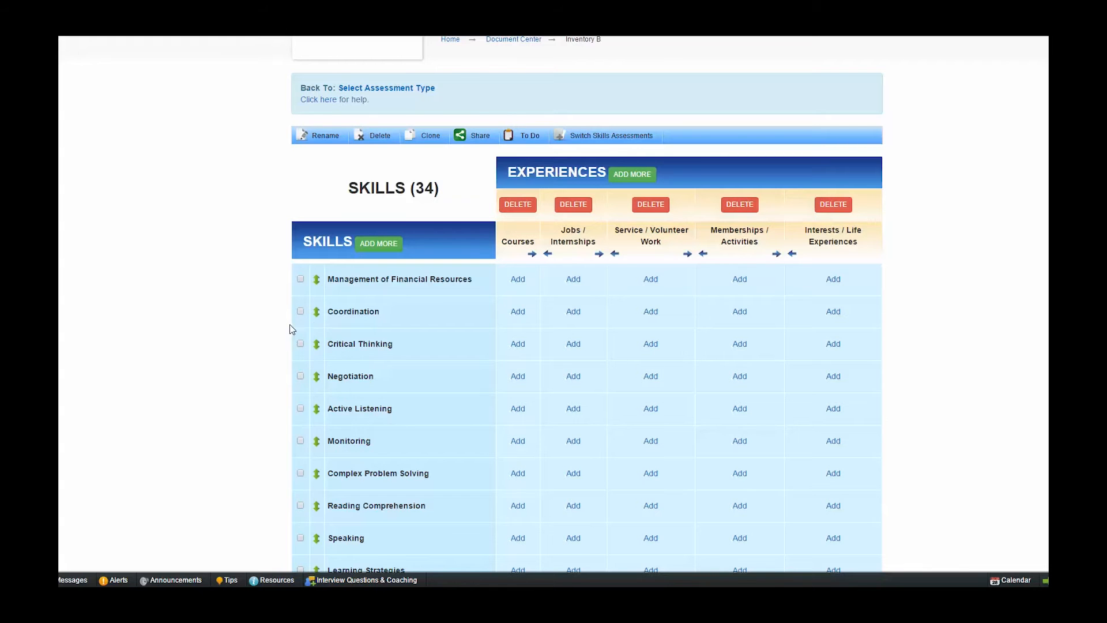
- Save "This is how I gained a skill in managing financial resources." as the Courses entry for Management of Financial Resources
click(518, 280)
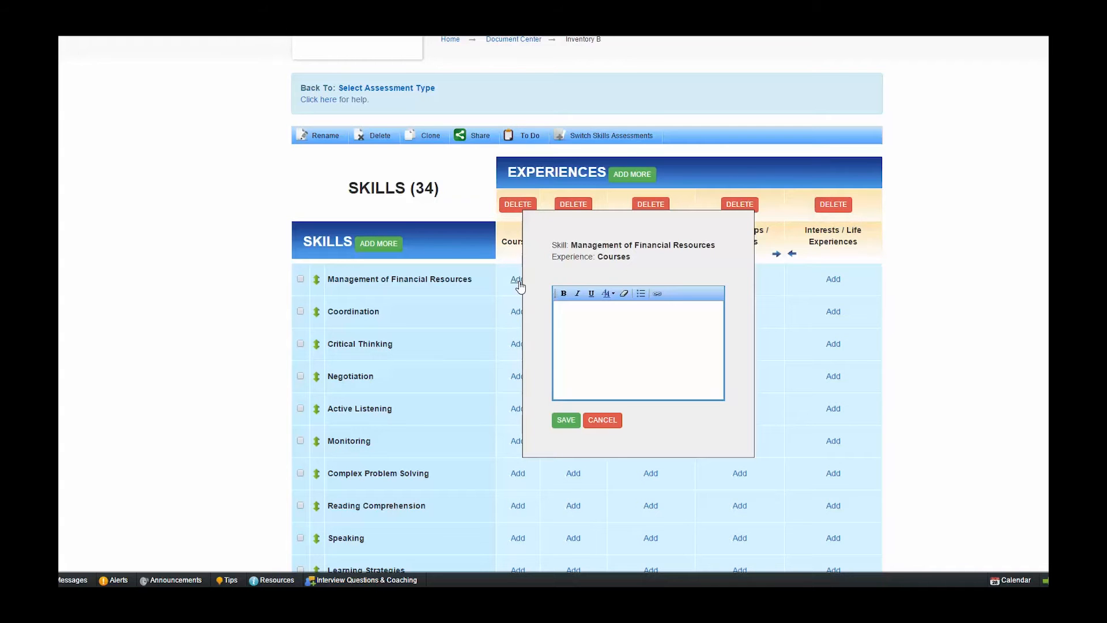
click(560, 311)
text(This is how I gained a skill in managing financial resources.)
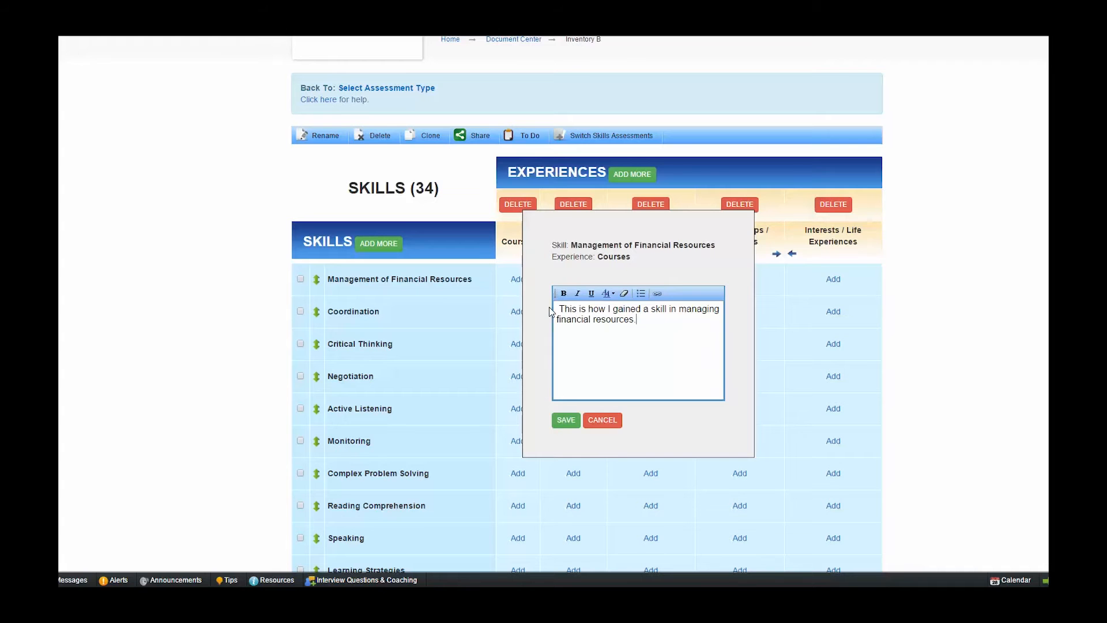
click(562, 421)
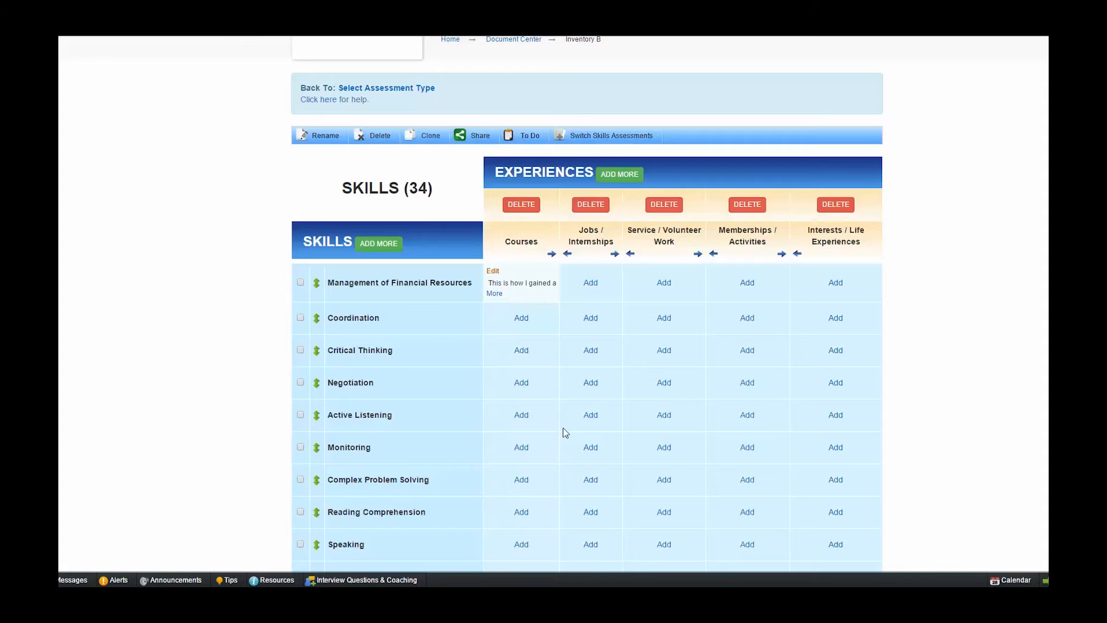
- Check the form for adding an experience, close it without adding one, and look through the remaining skills and the Abilities grid
click(620, 175)
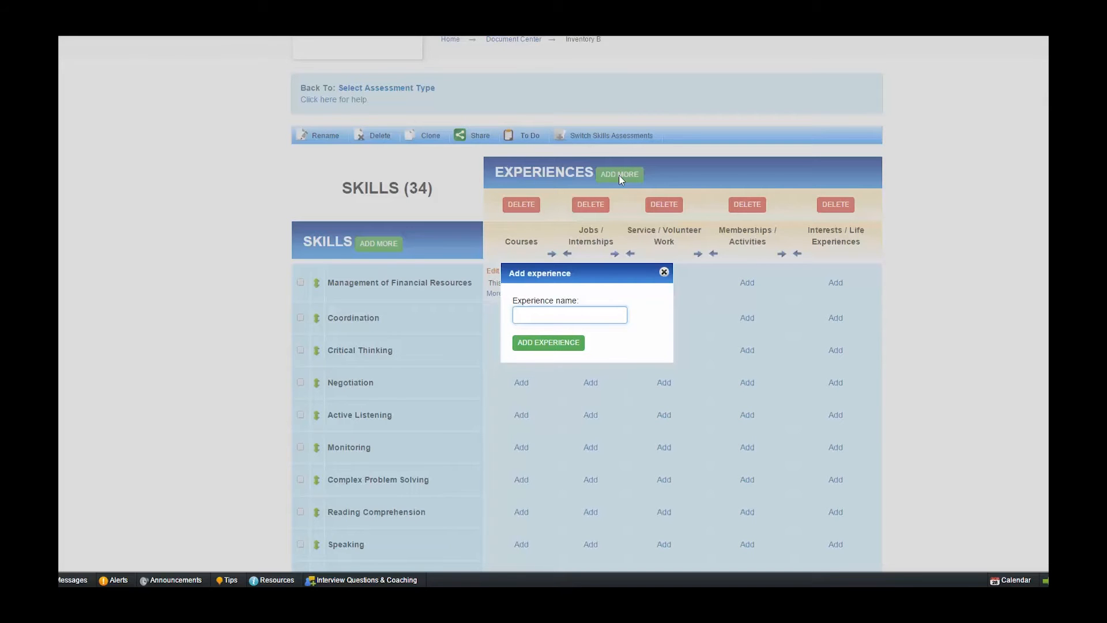
click(665, 273)
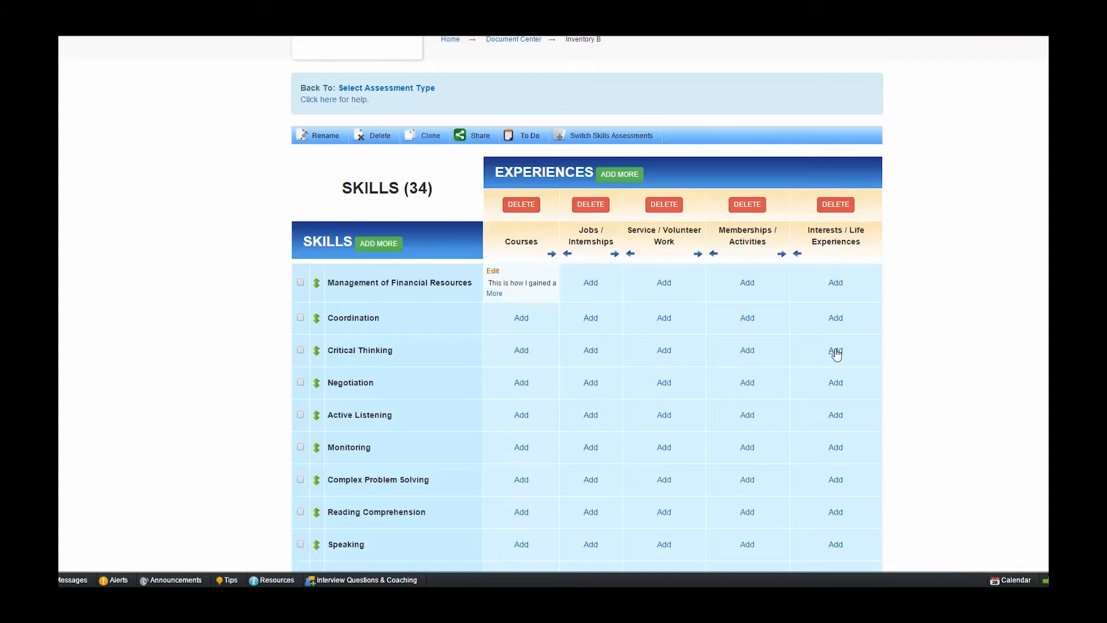
scroll(835, 353, down, 5)
scroll(837, 353, down, 13)
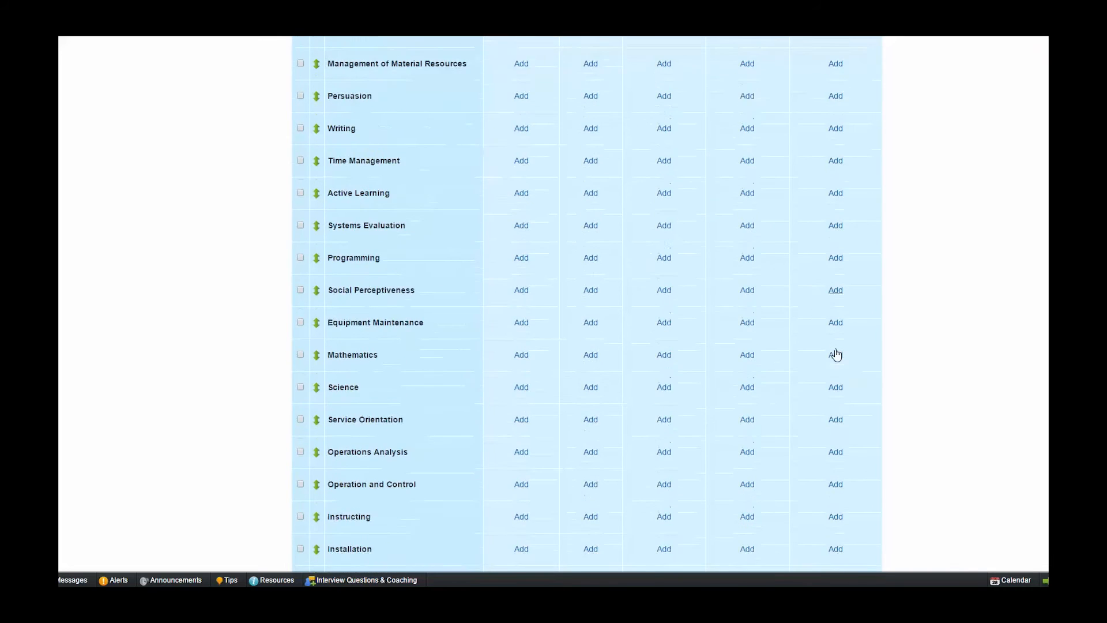
scroll(838, 354, down, 3)
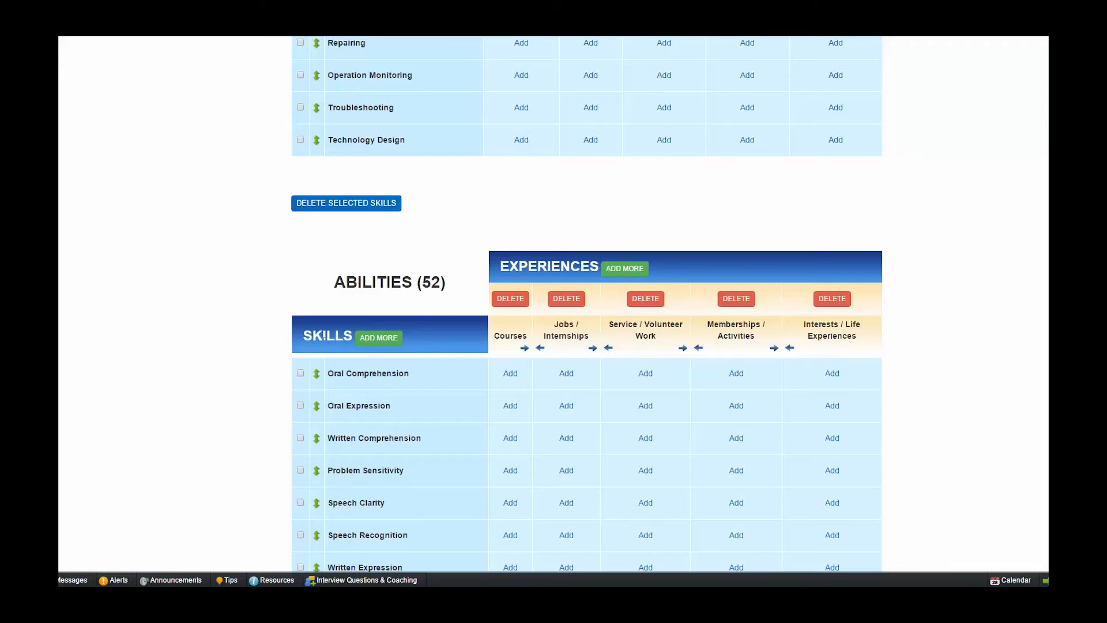
scroll(271, 345, down, 1)
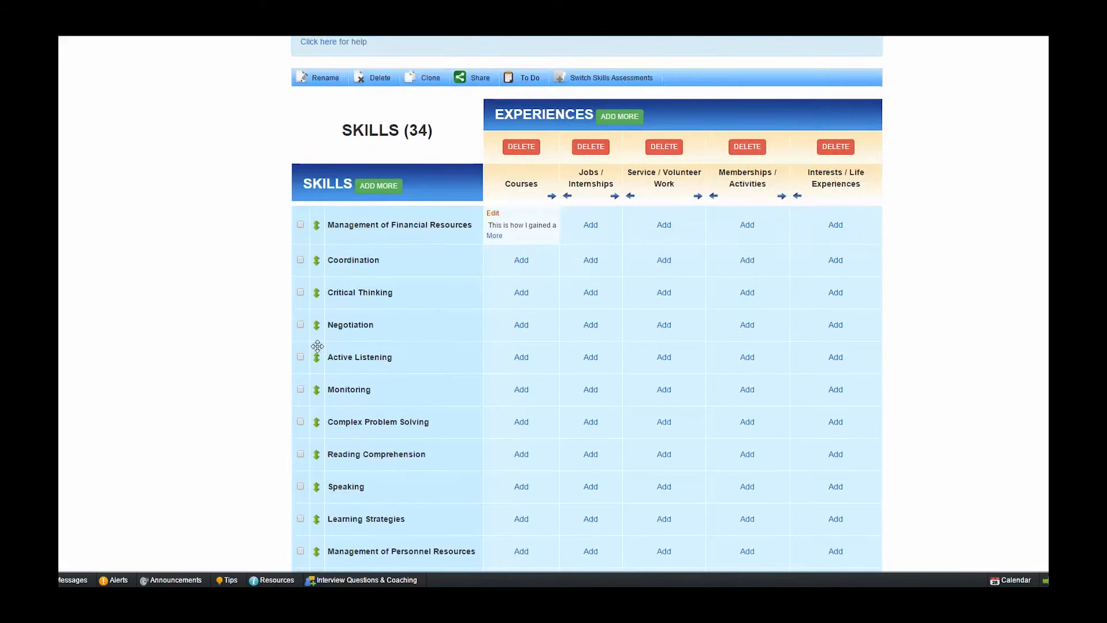
- Return to the assessment type selection and choose Accomplishment Sheet
scroll(387, 166, up, 2)
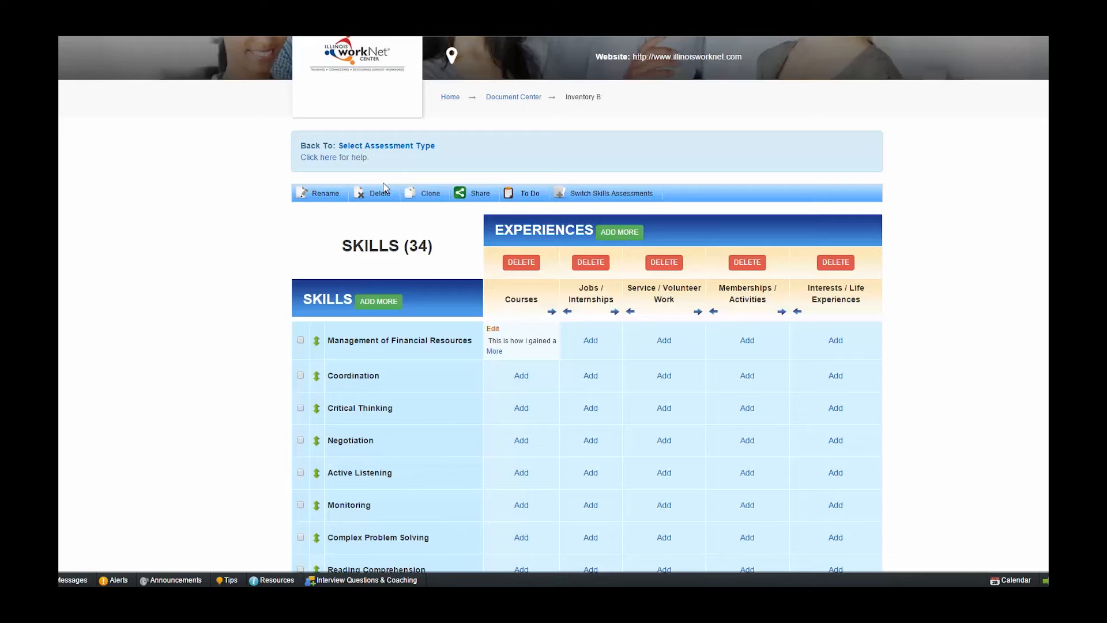
click(393, 148)
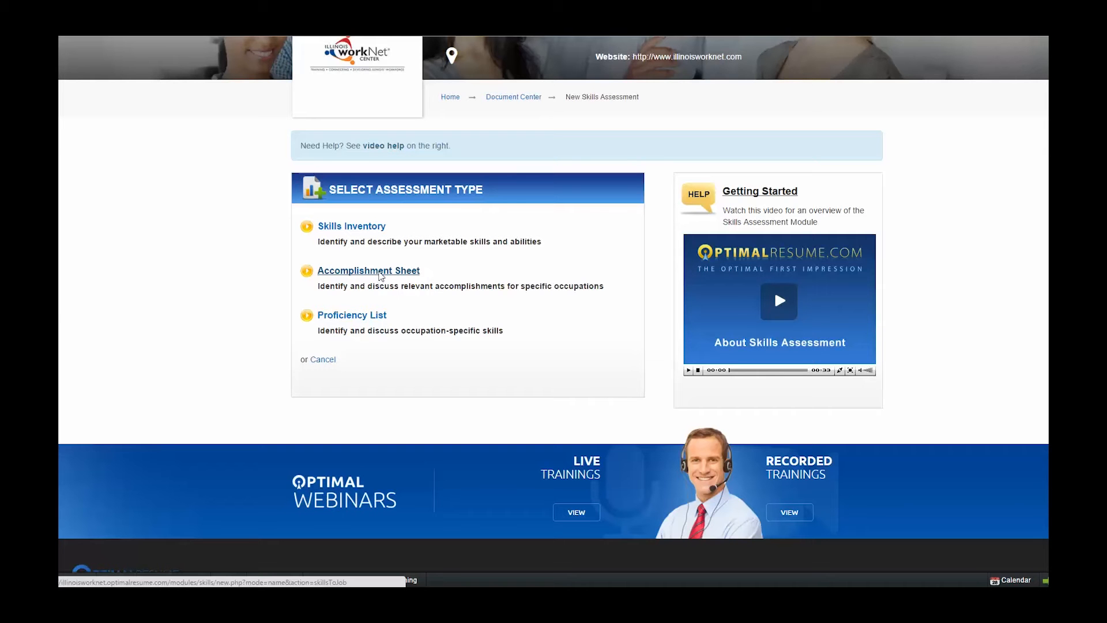
click(379, 274)
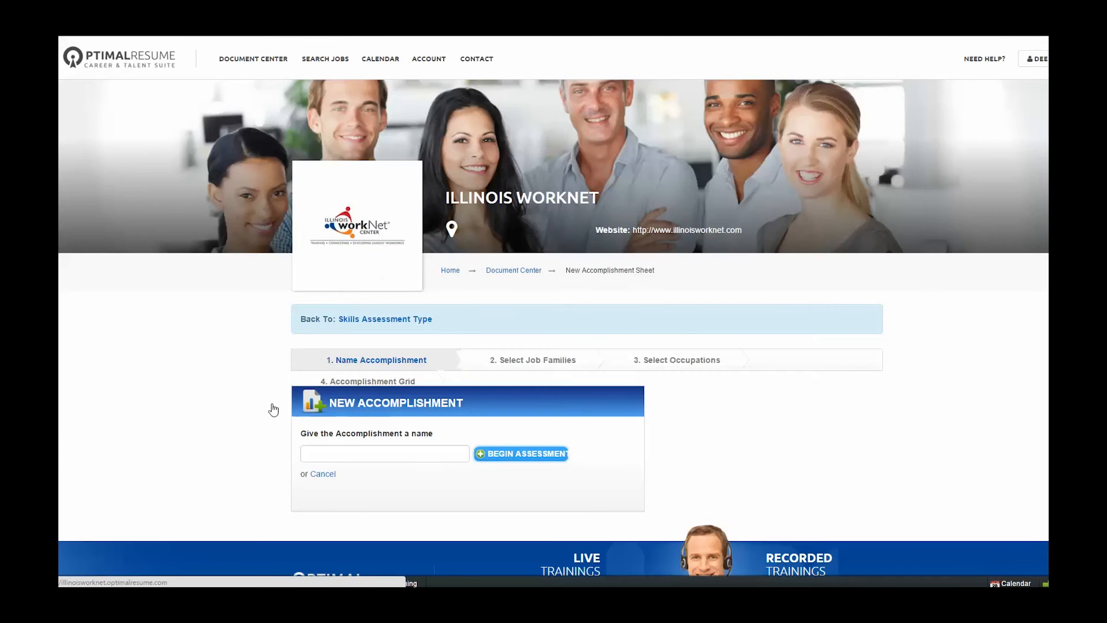
- Name the new accomplishment sheet "Accomplishment B" and begin the assessment
scroll(336, 440, down, 2)
click(346, 338)
text(Accomplishment B)
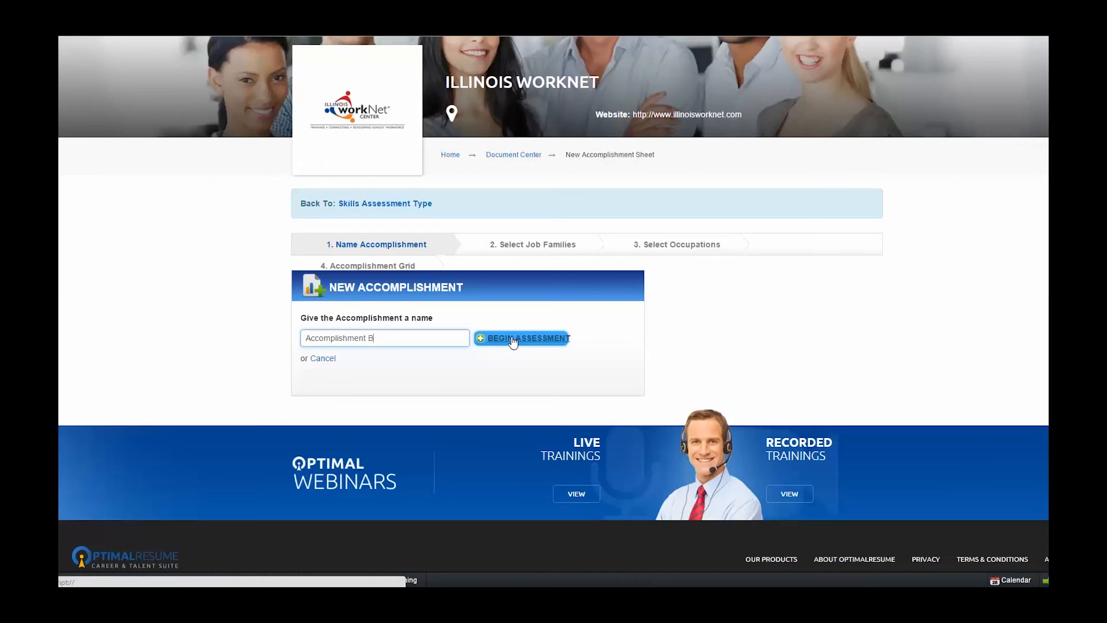
click(512, 339)
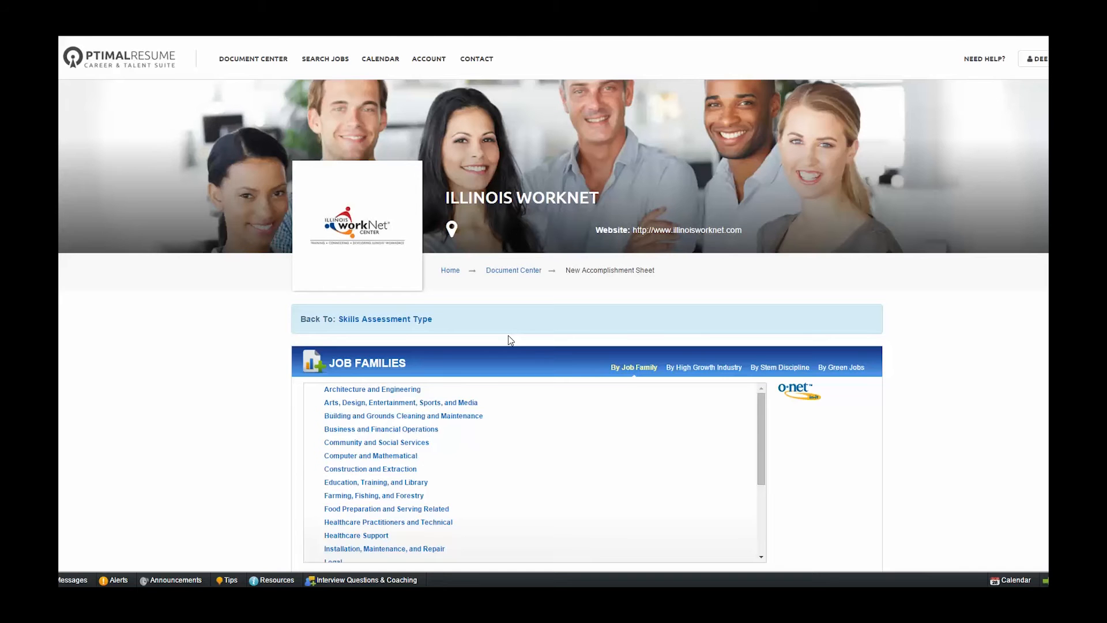
- Select the Arts, Design, Entertainment, Sports, and Media job family and continue to the occupations
scroll(507, 339, down, 3)
scroll(421, 404, up, 3)
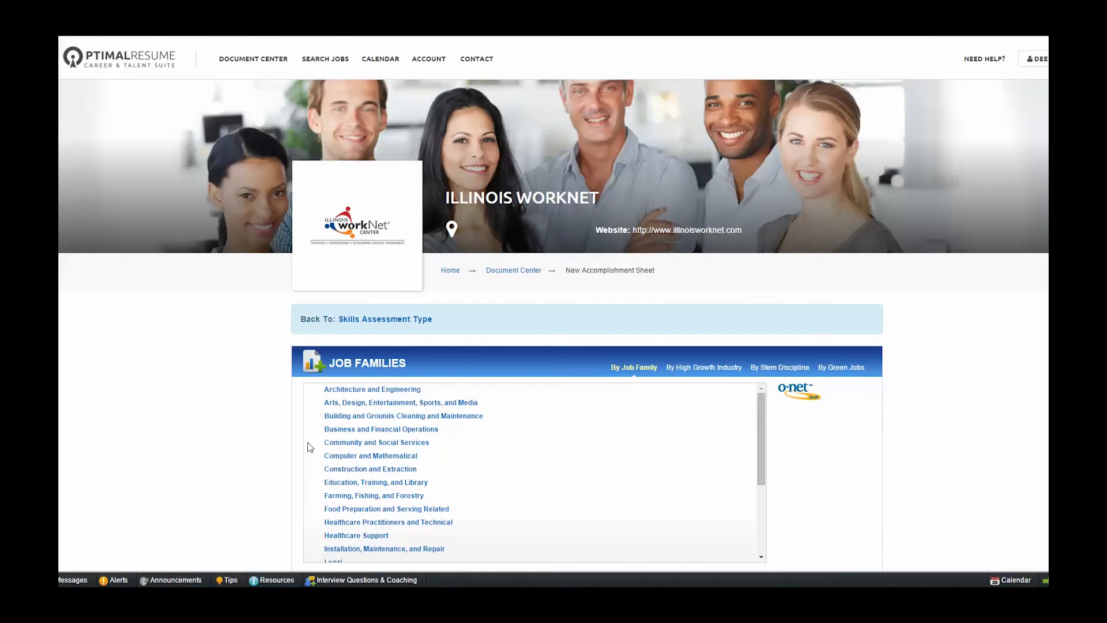
click(391, 407)
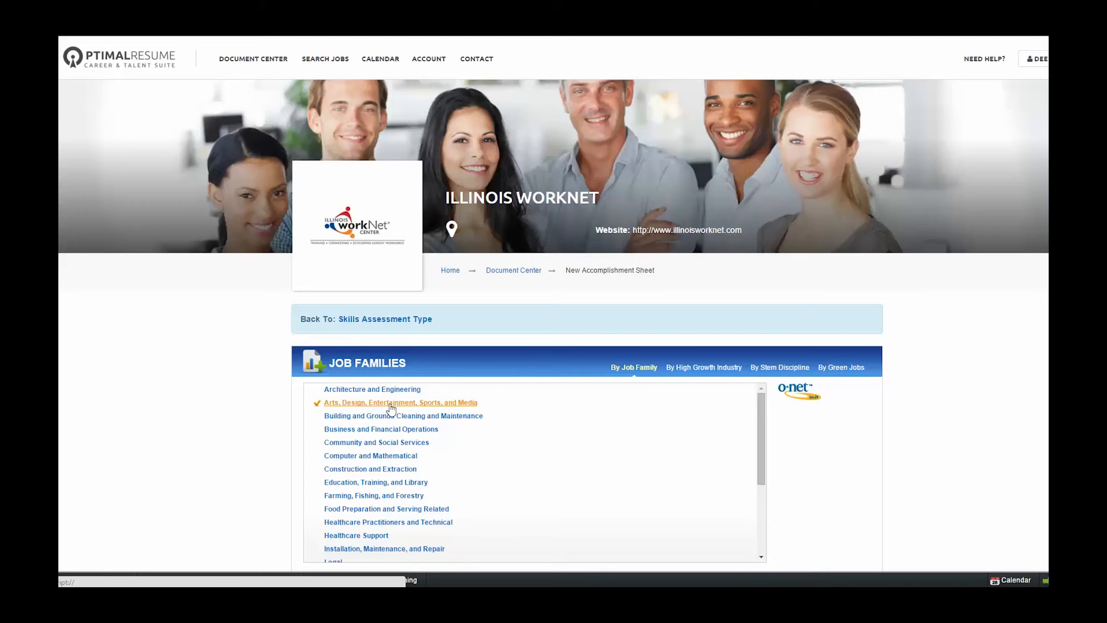
scroll(790, 433, down, 2)
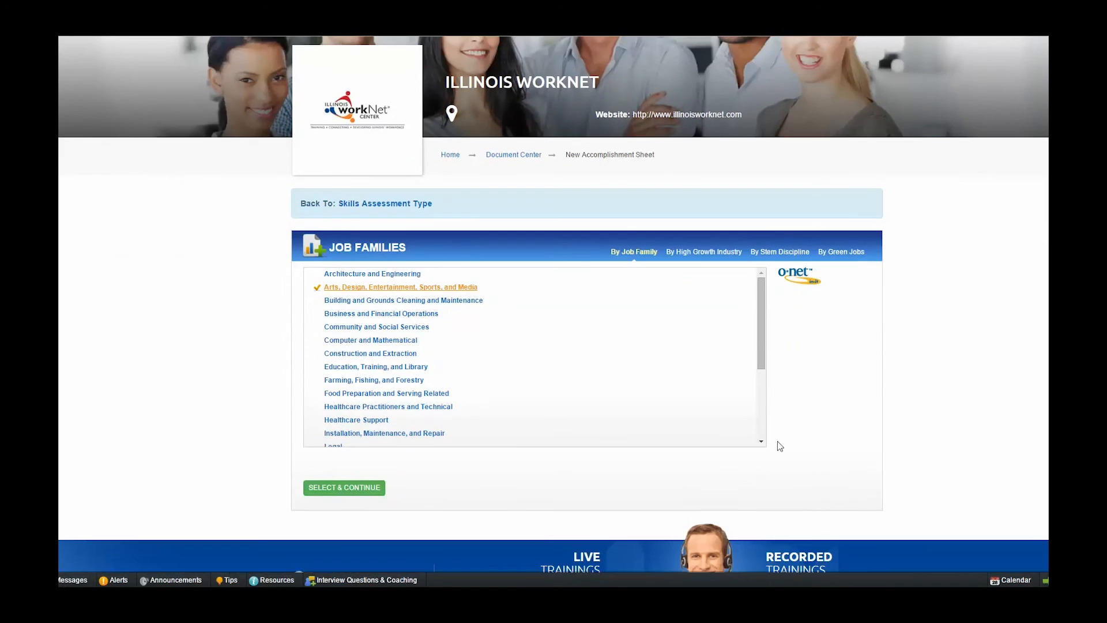
click(351, 490)
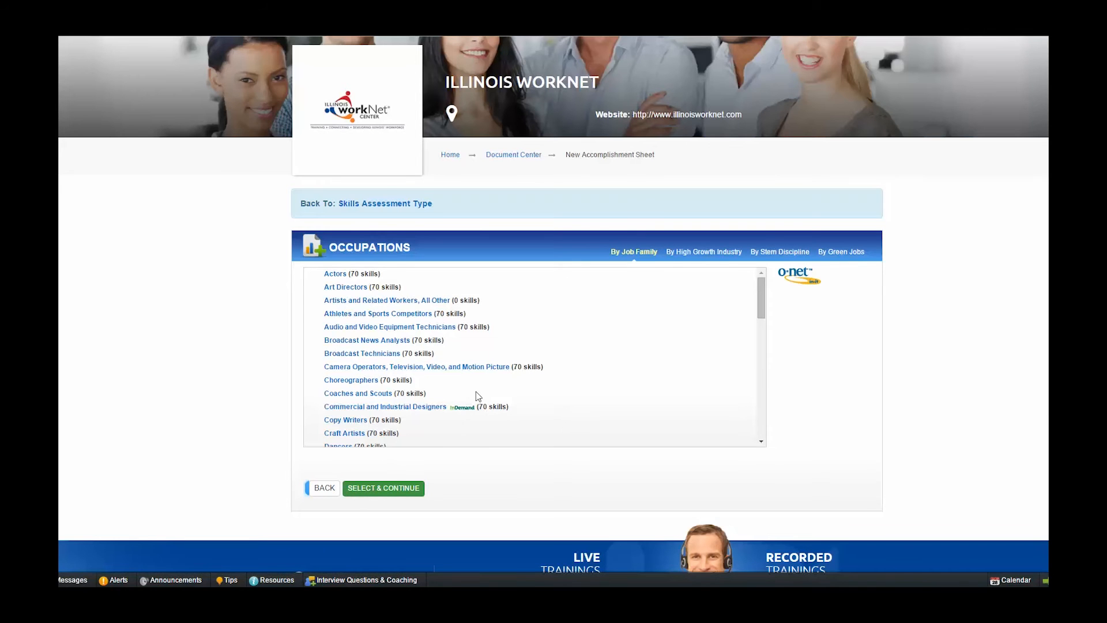
- Select Graphic Designers as the occupation and continue to the accomplishment grid
scroll(476, 396, down, 5)
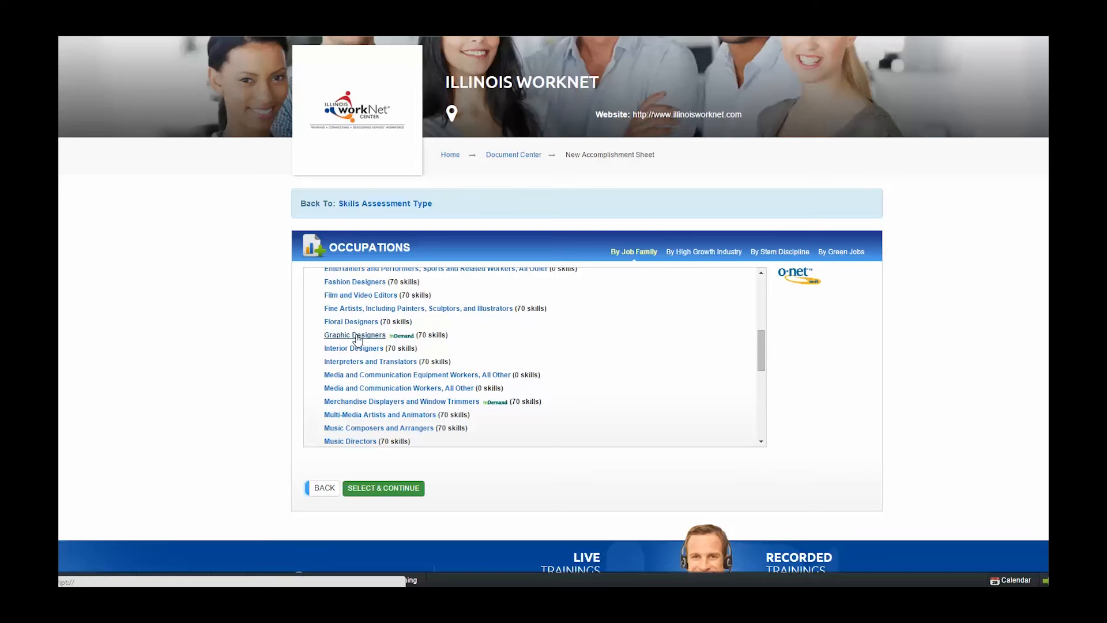
click(356, 336)
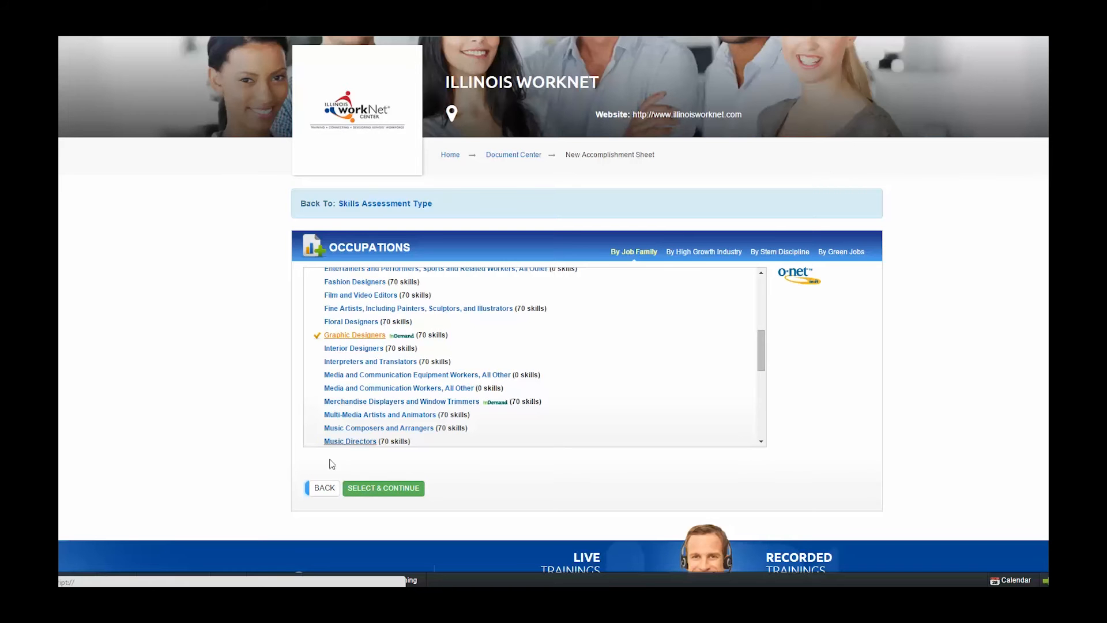
click(378, 488)
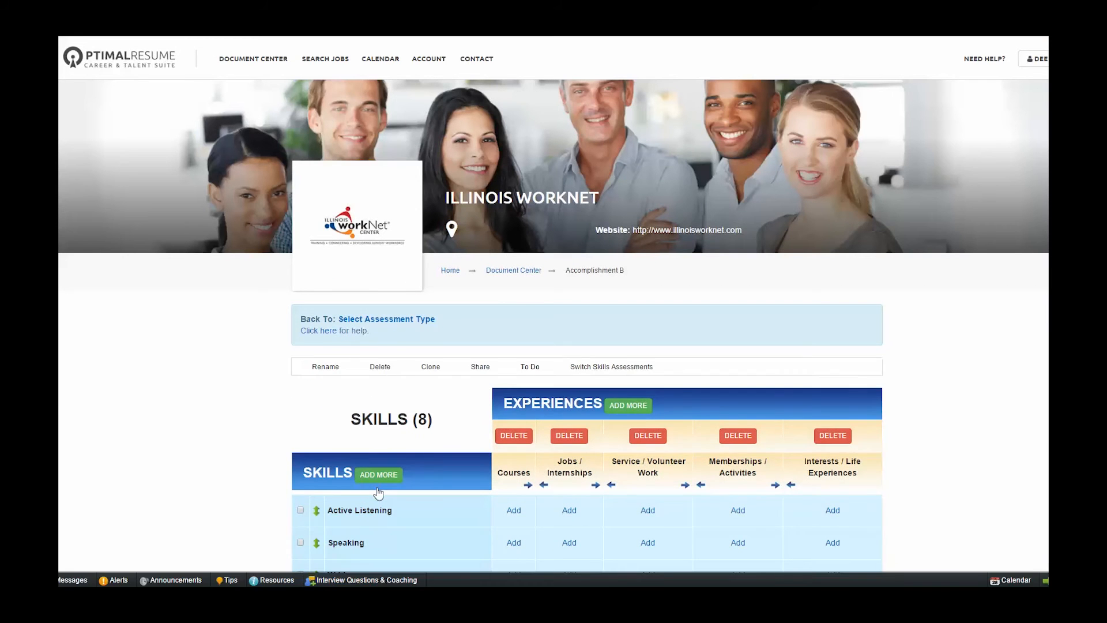
scroll(378, 492, down, 3)
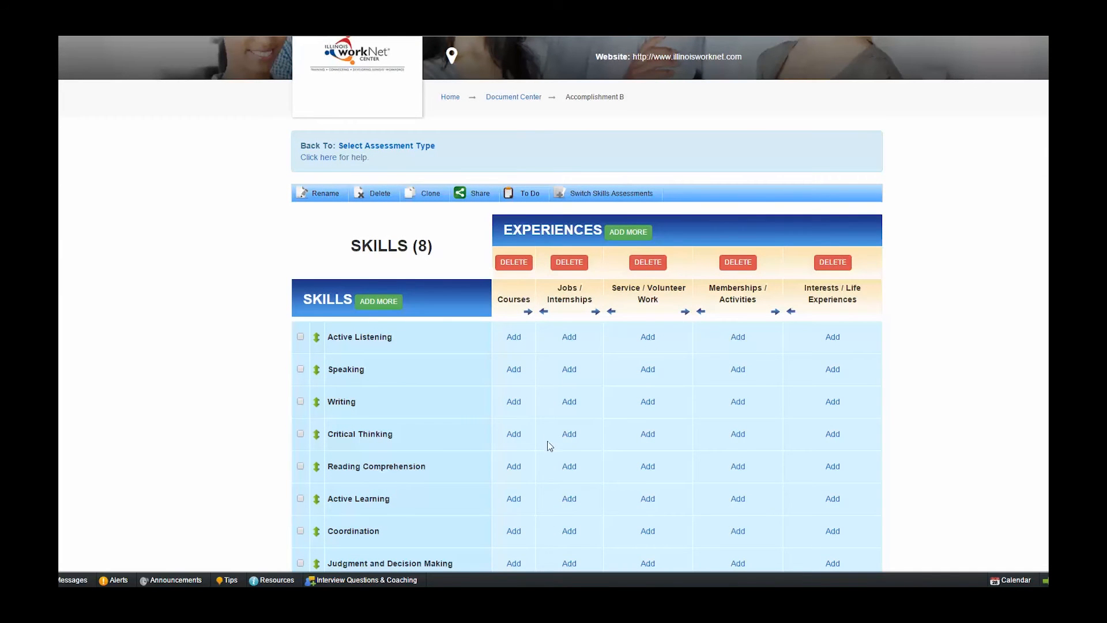
click(570, 337)
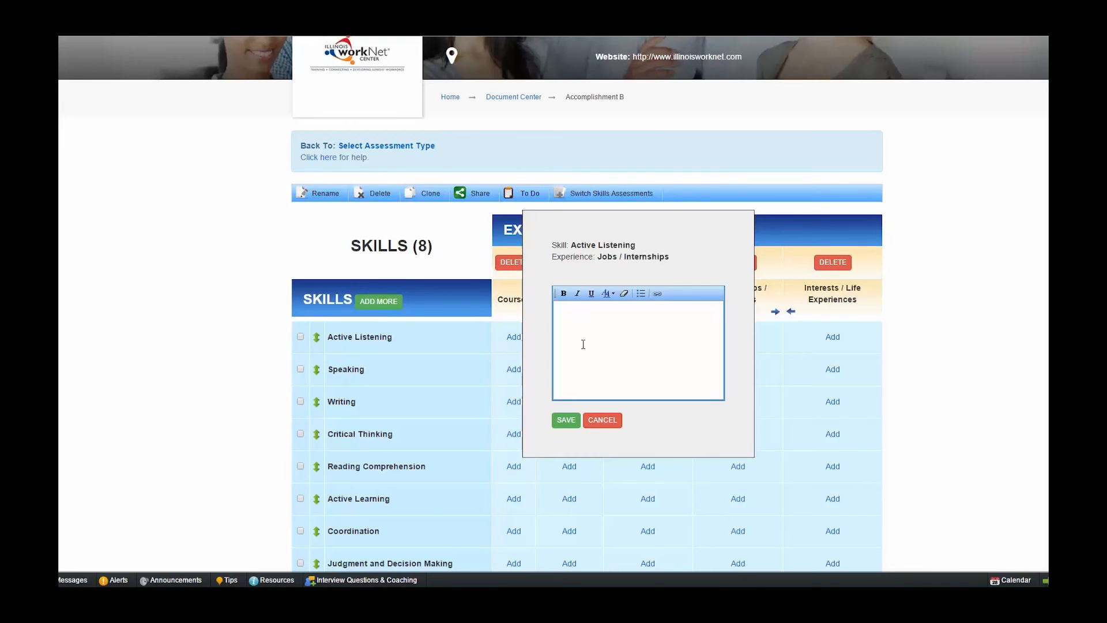
click(602, 419)
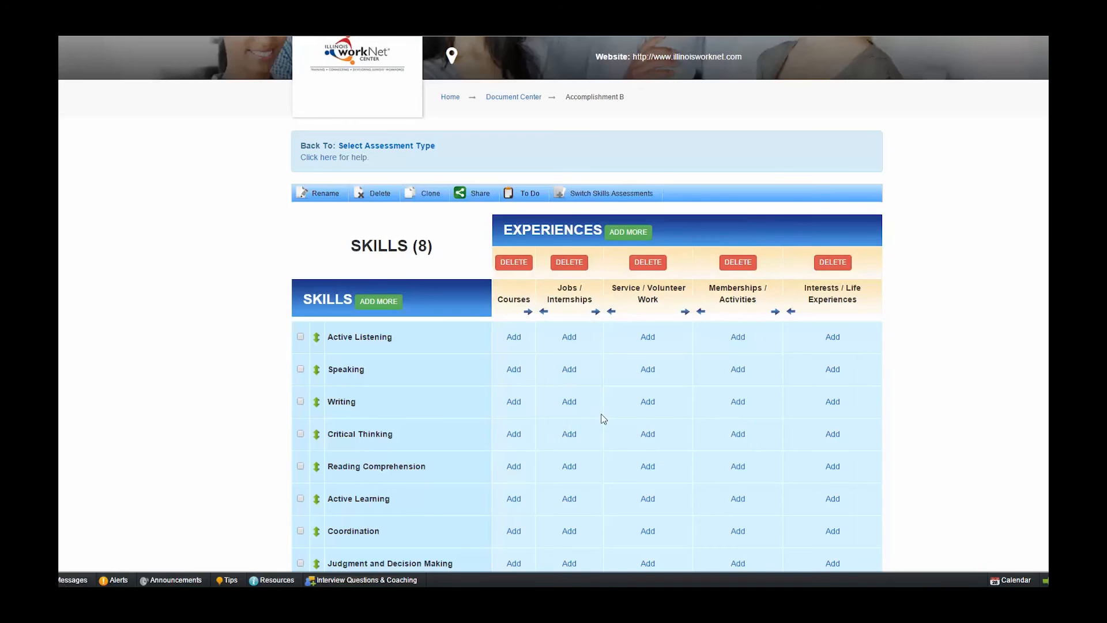
- Return to the assessment type selection and begin a new Proficiency List named "Proficiency B"
scroll(601, 413, up, 2)
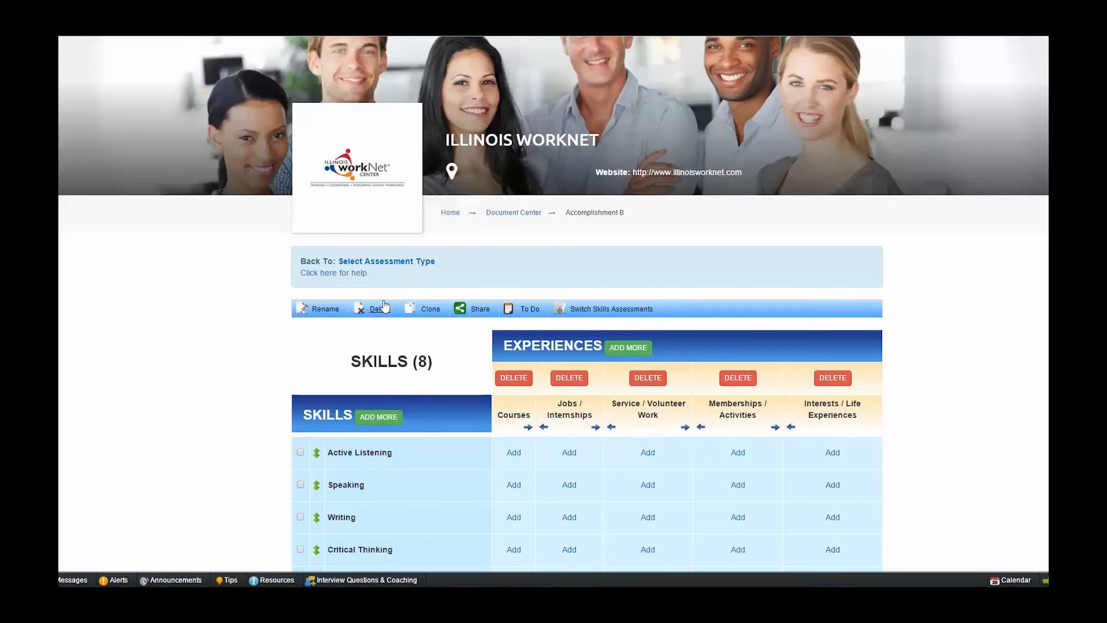
click(393, 264)
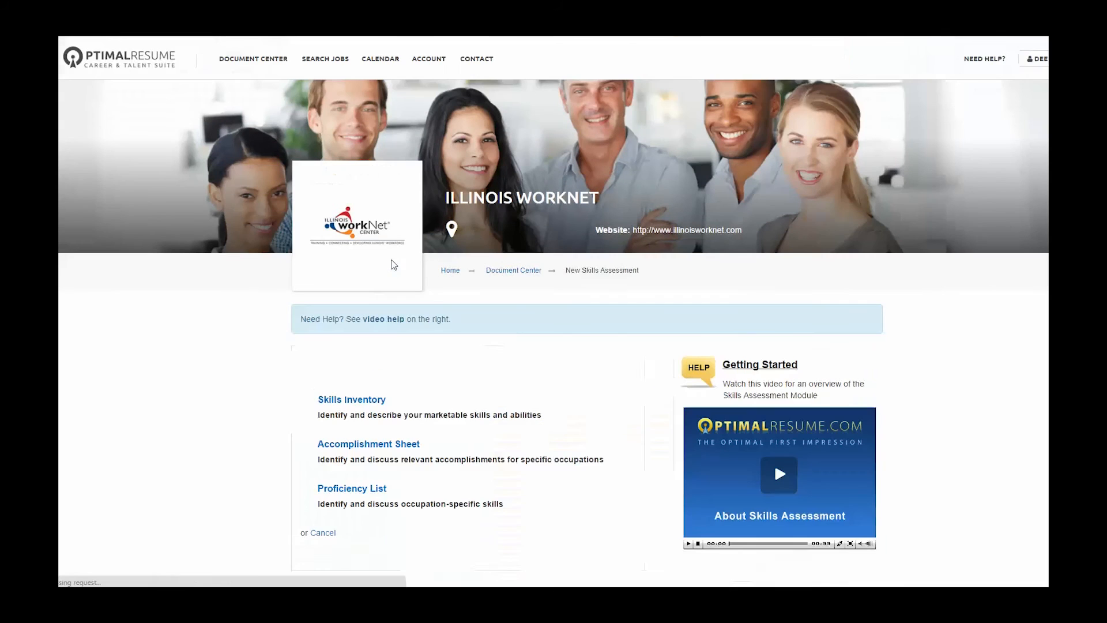
scroll(239, 480, down, 1)
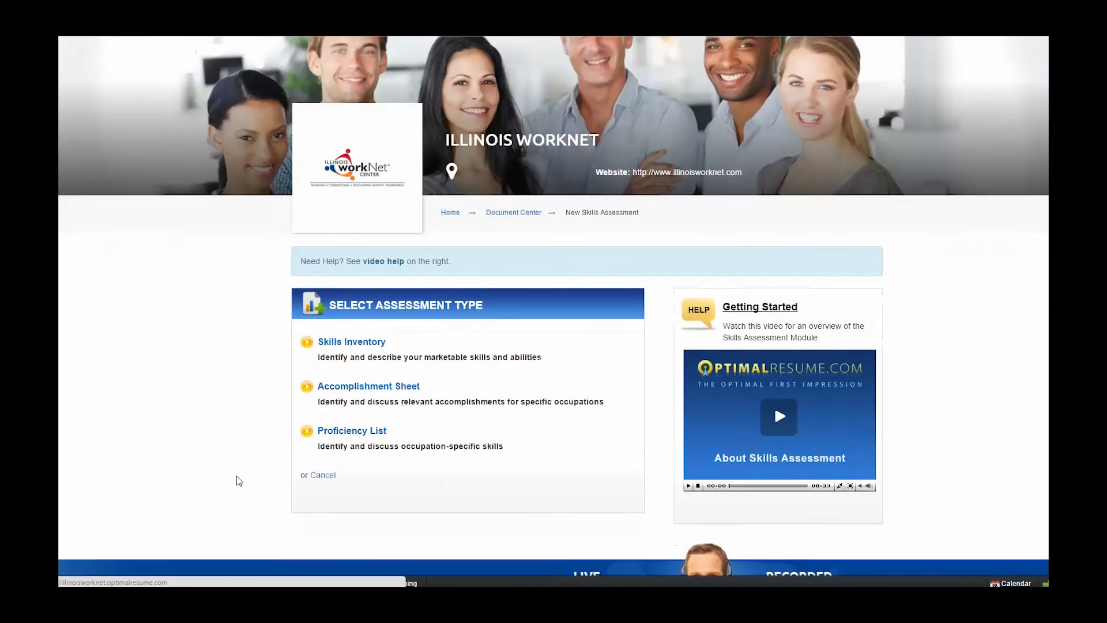
scroll(240, 480, down, 3)
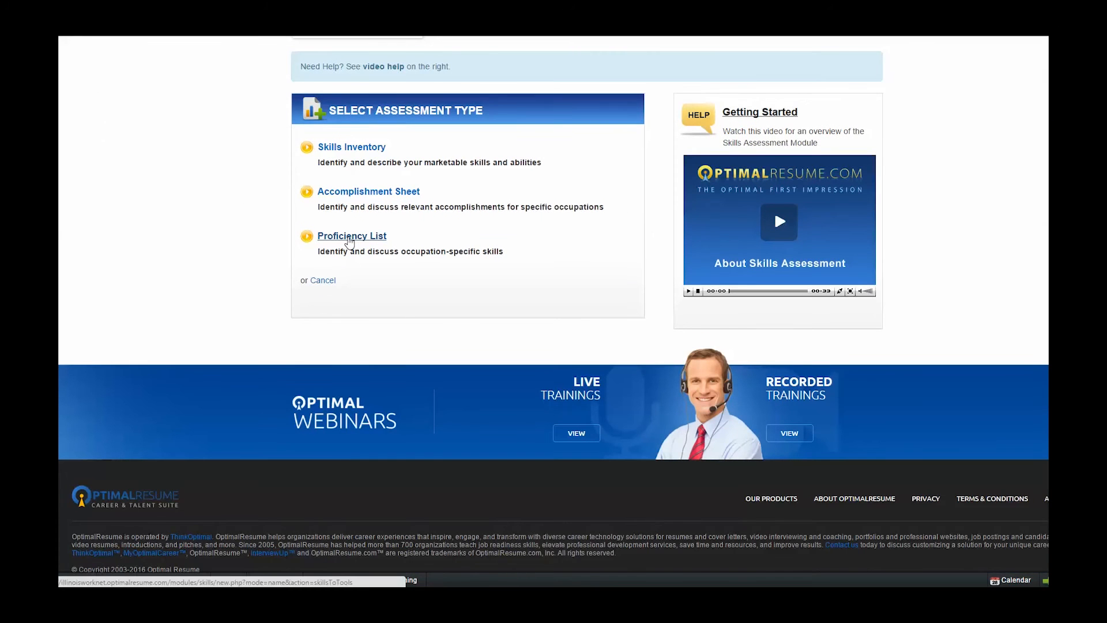
click(350, 238)
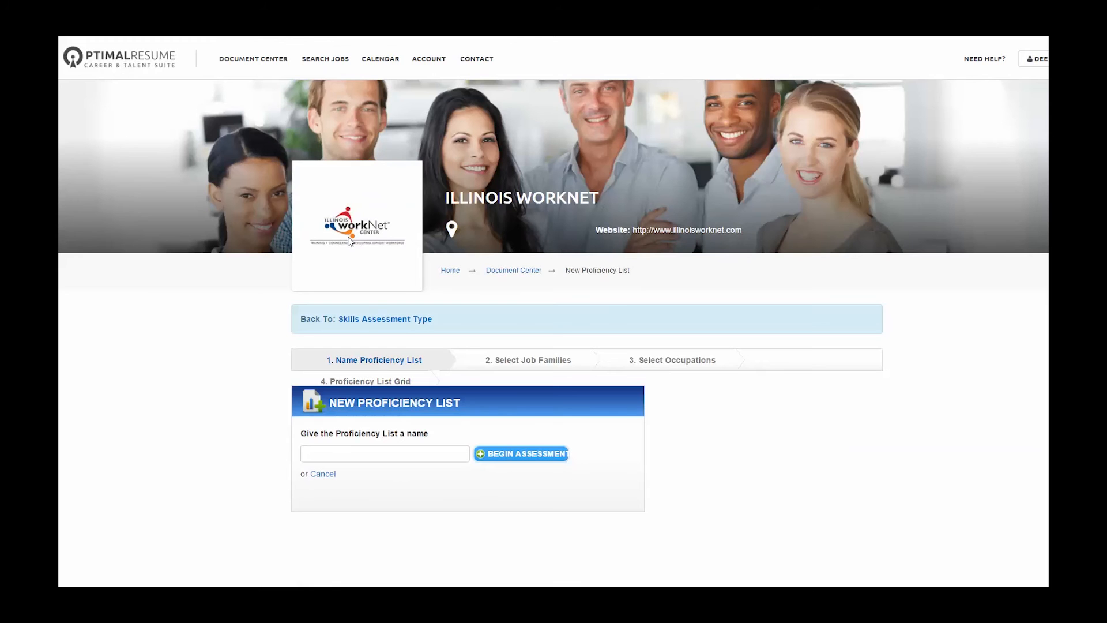
click(362, 452)
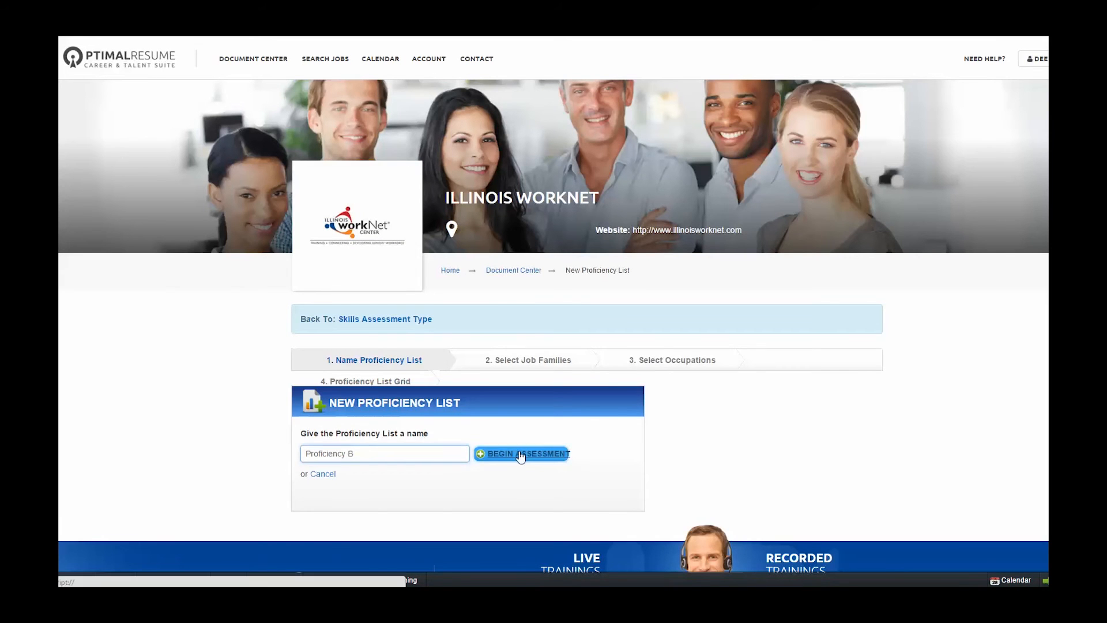
click(519, 452)
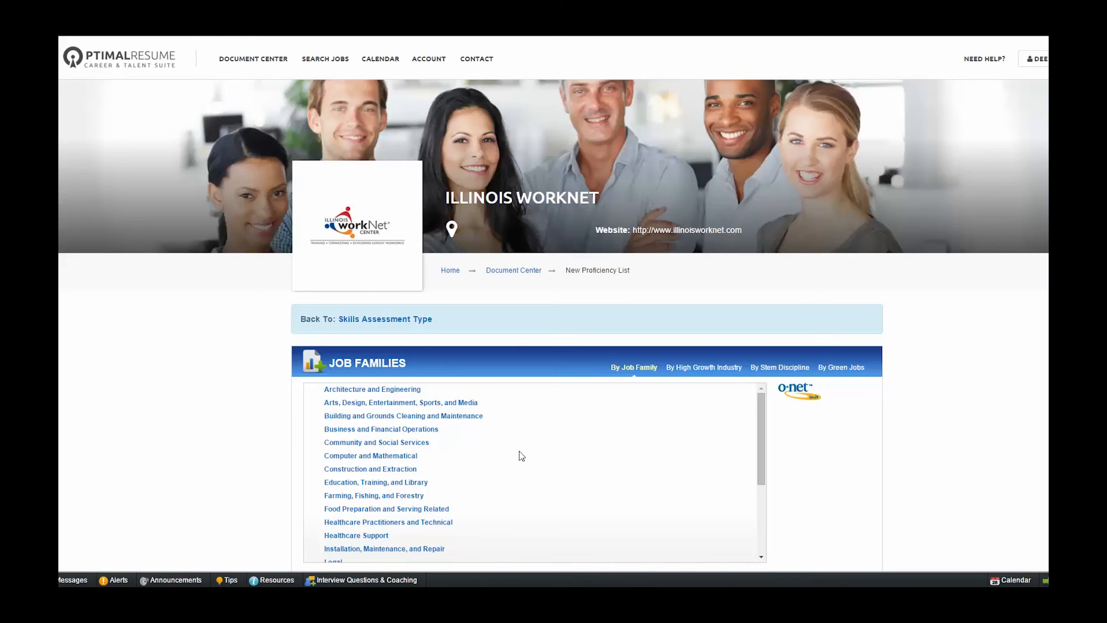
- Choose the Arts, Design, Entertainment, Sports, and Media job family for the proficiency list and continue to its occupations
click(430, 407)
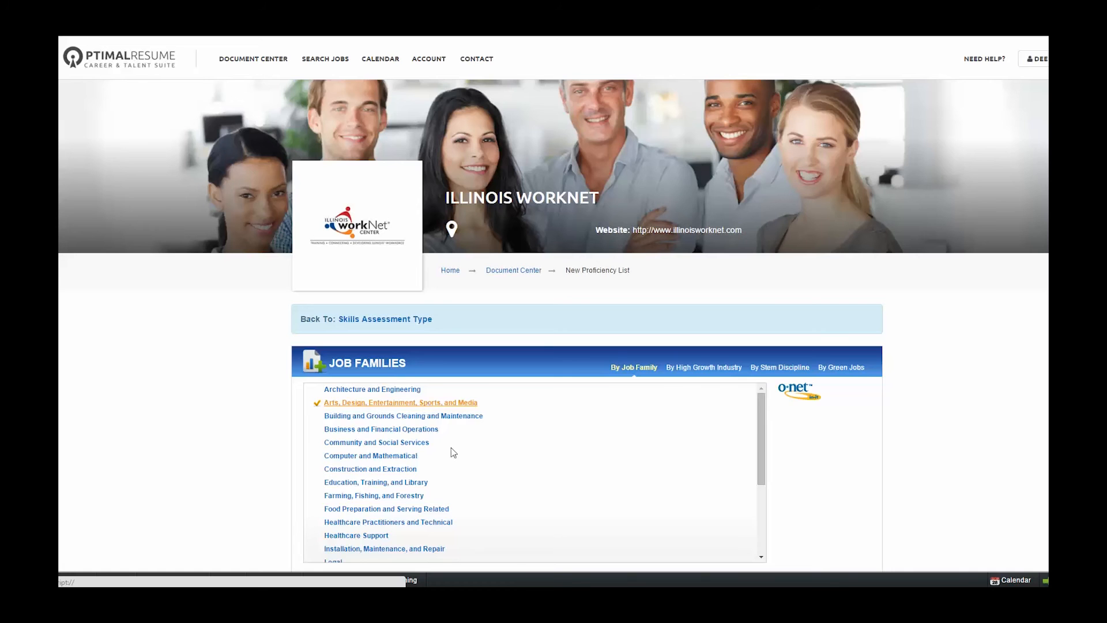
scroll(452, 448, down, 8)
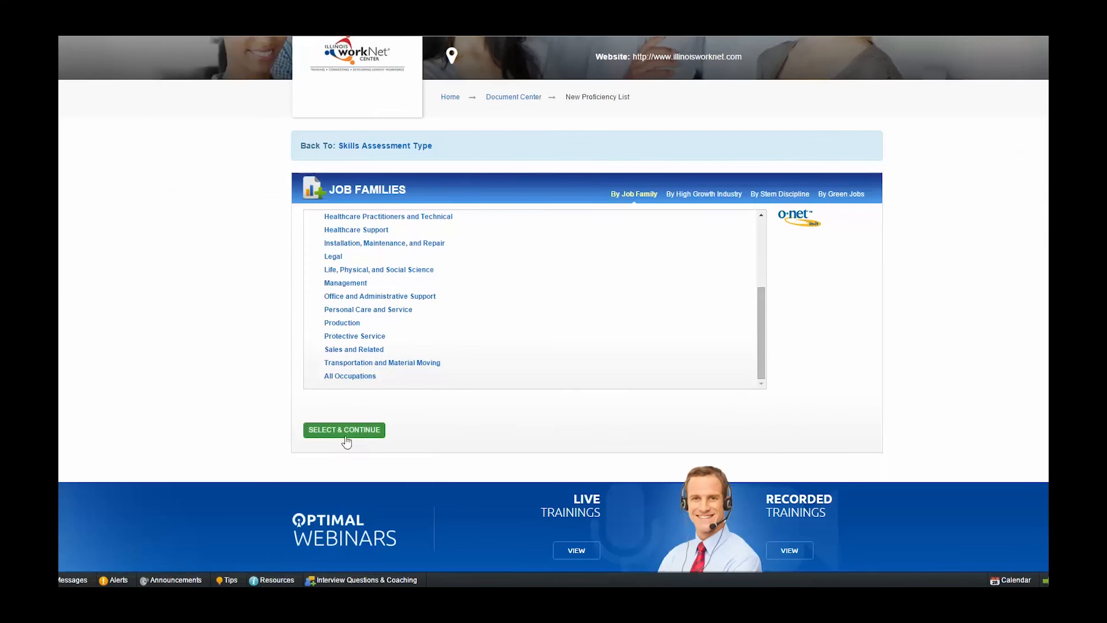
click(345, 437)
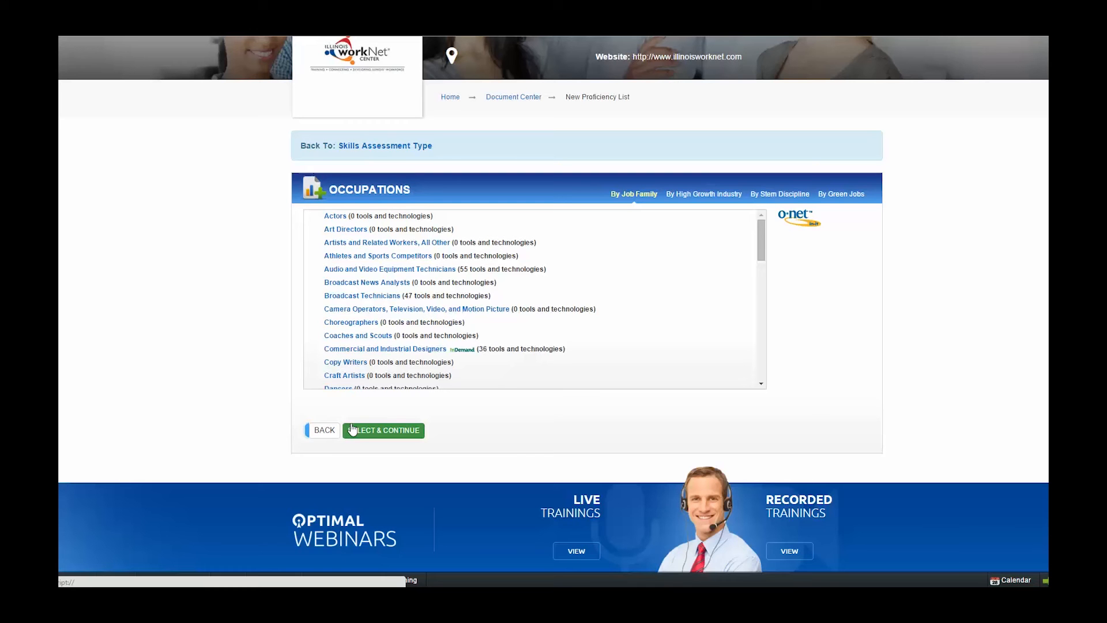
- Select Graphic Designers as the occupation and continue to the proficiency list grid
scroll(422, 317, down, 1)
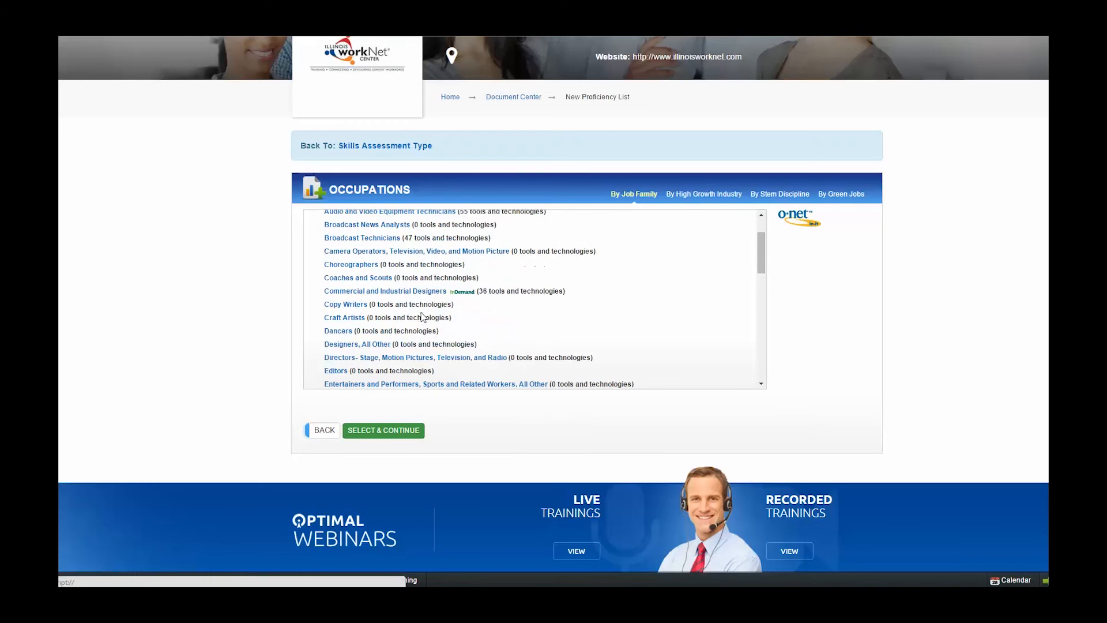
scroll(353, 333, down, 2)
click(357, 336)
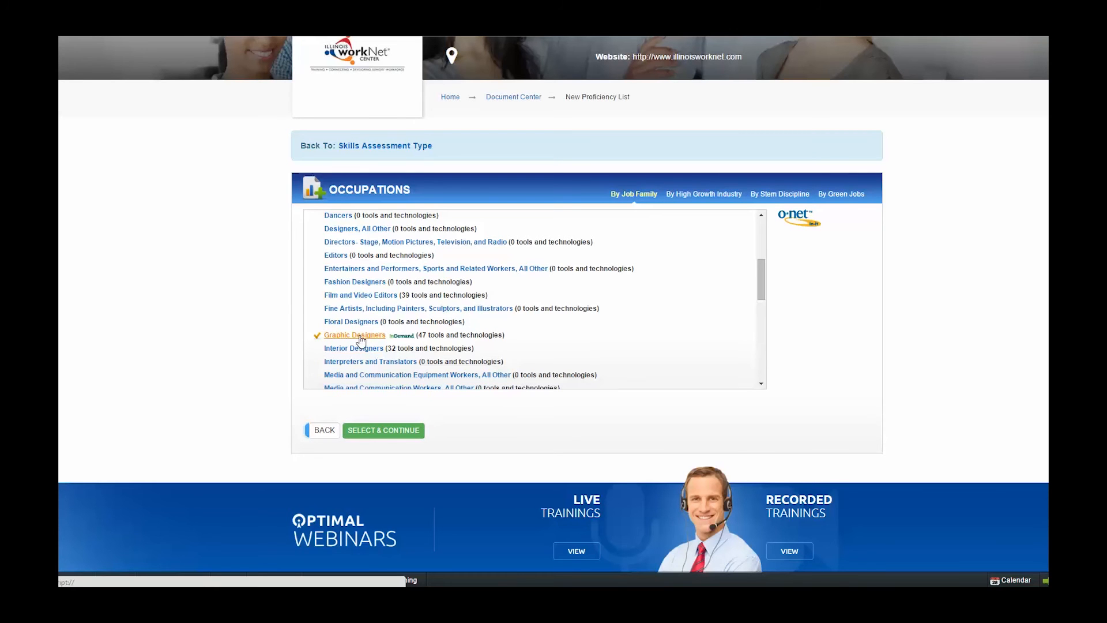
click(385, 433)
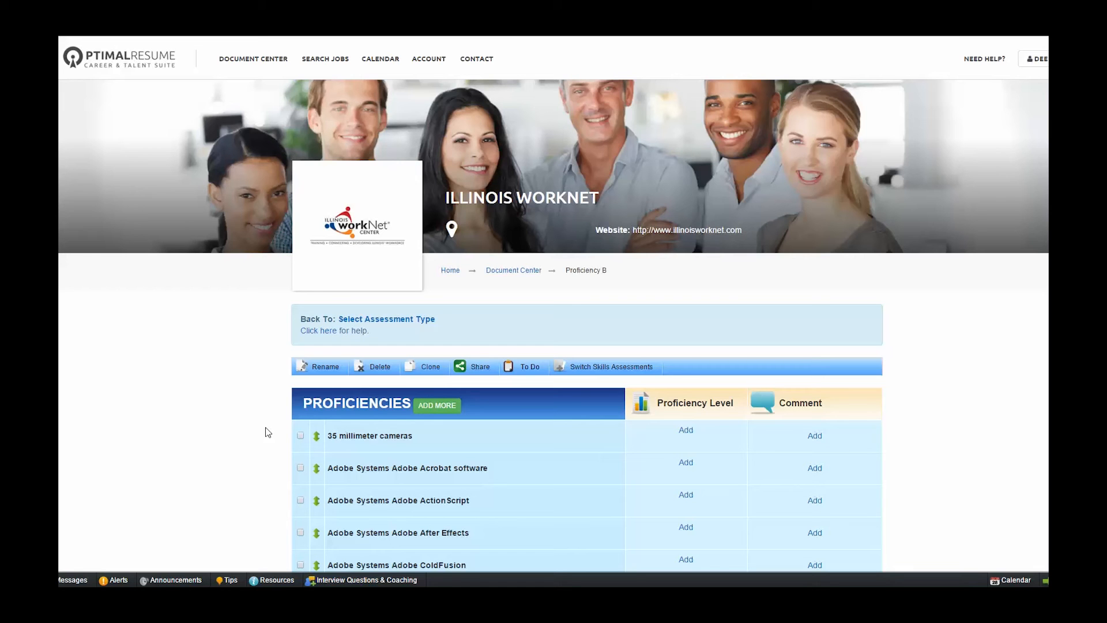
- Set the proficiency level for 35 millimeter cameras to Advanced with 12 years of experience and save it
scroll(268, 433, down, 2)
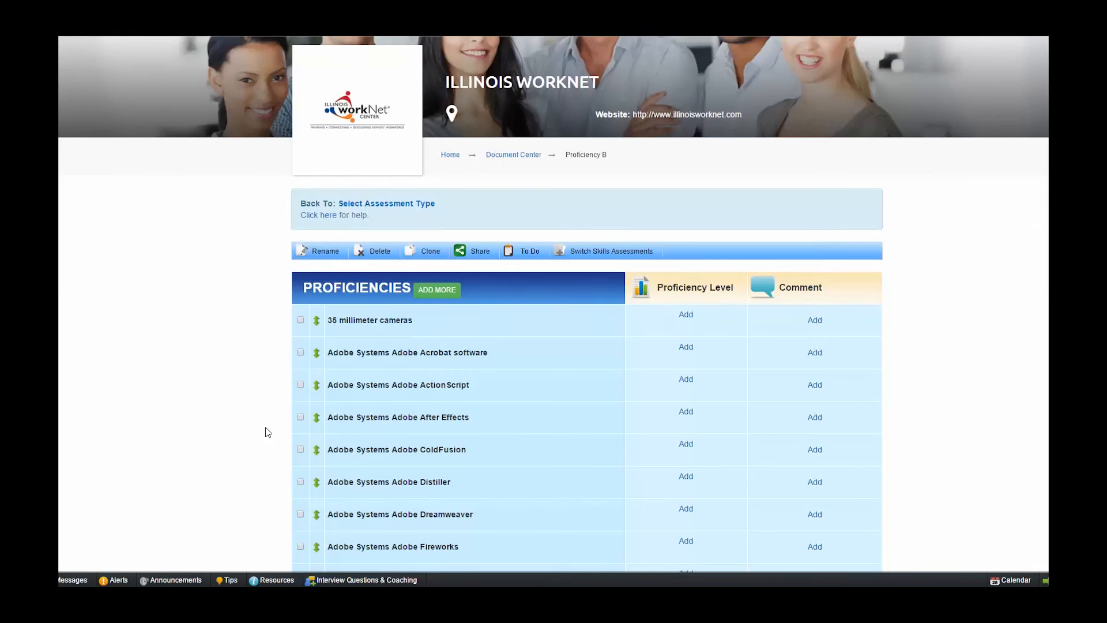
scroll(268, 432, down, 1)
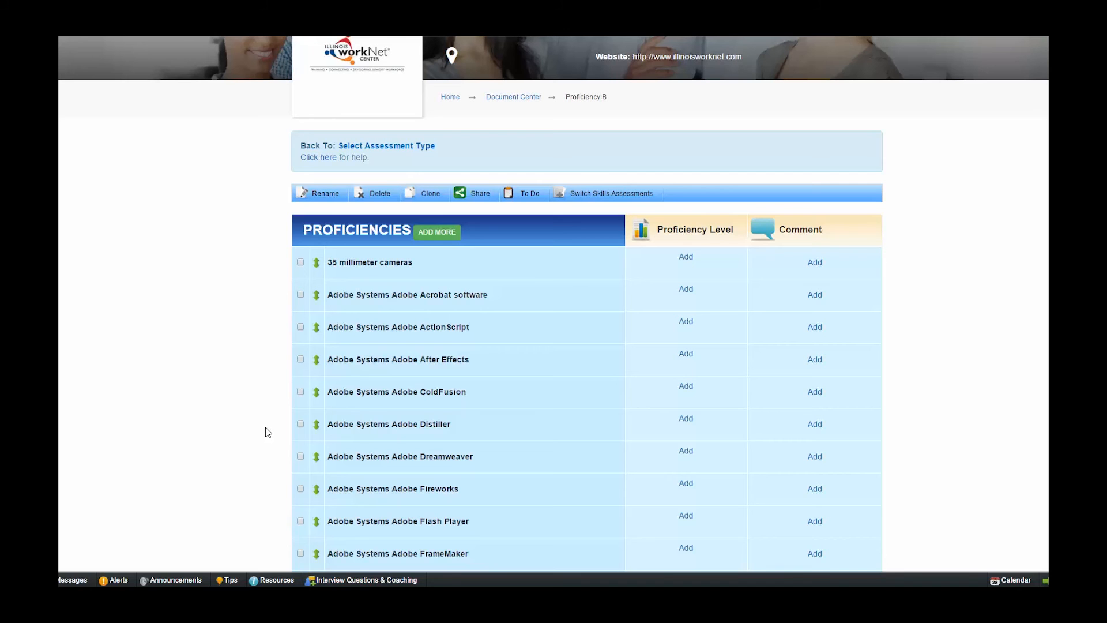
click(686, 258)
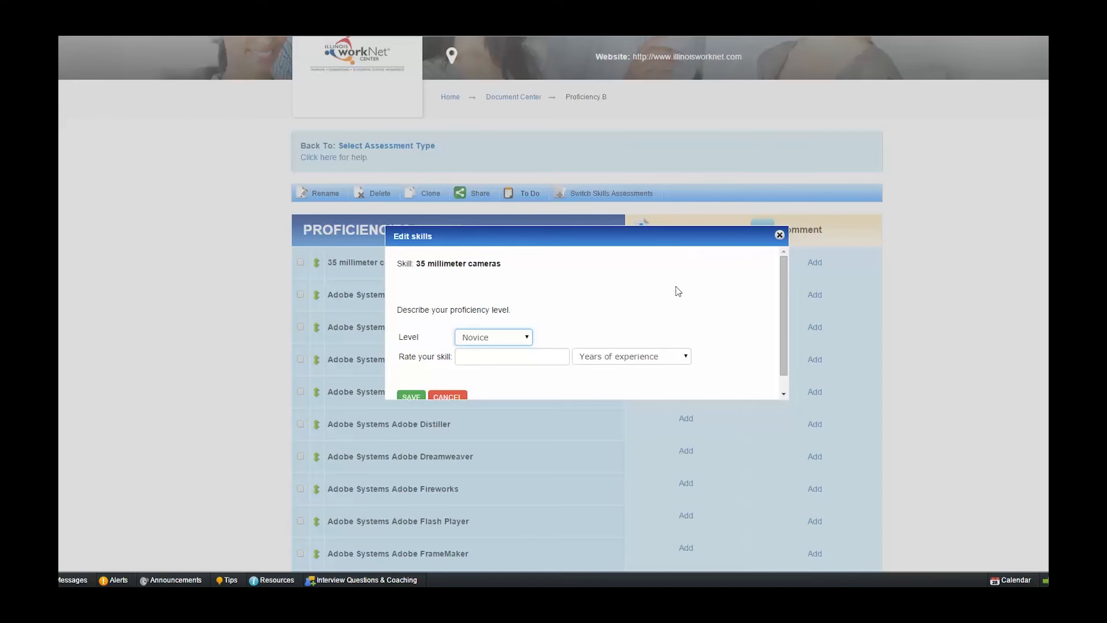
scroll(678, 291, down, 1)
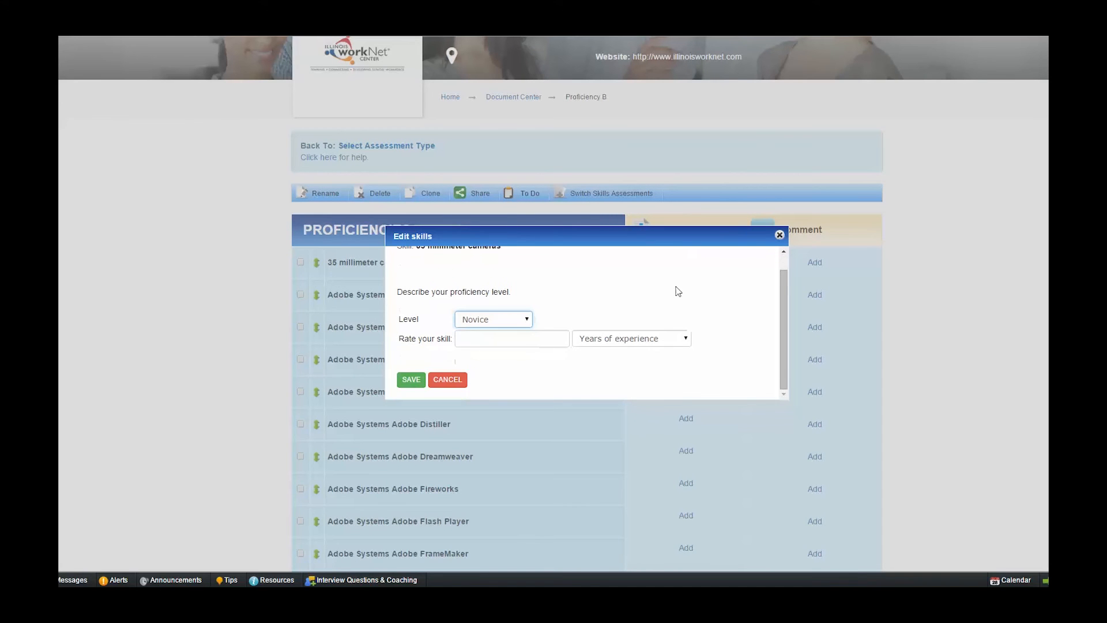
click(527, 320)
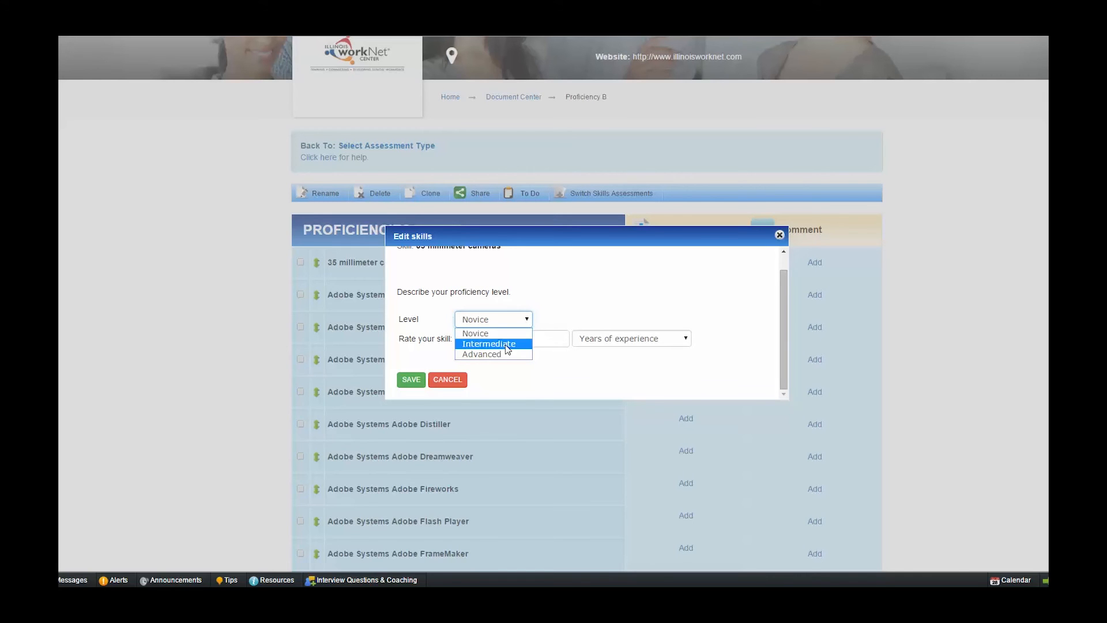
click(492, 353)
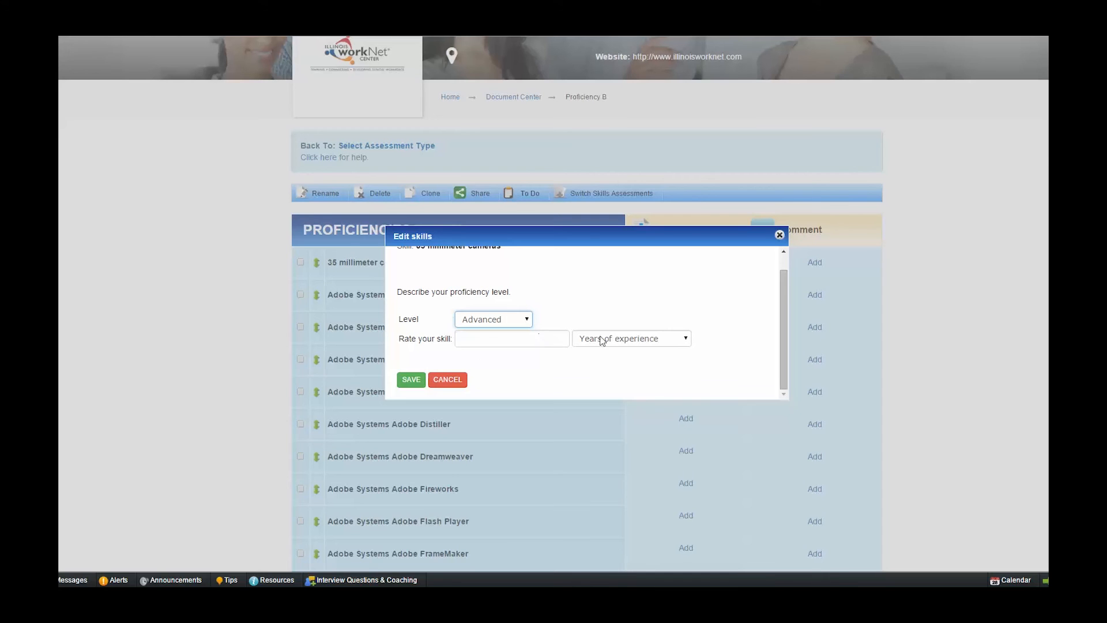
click(687, 342)
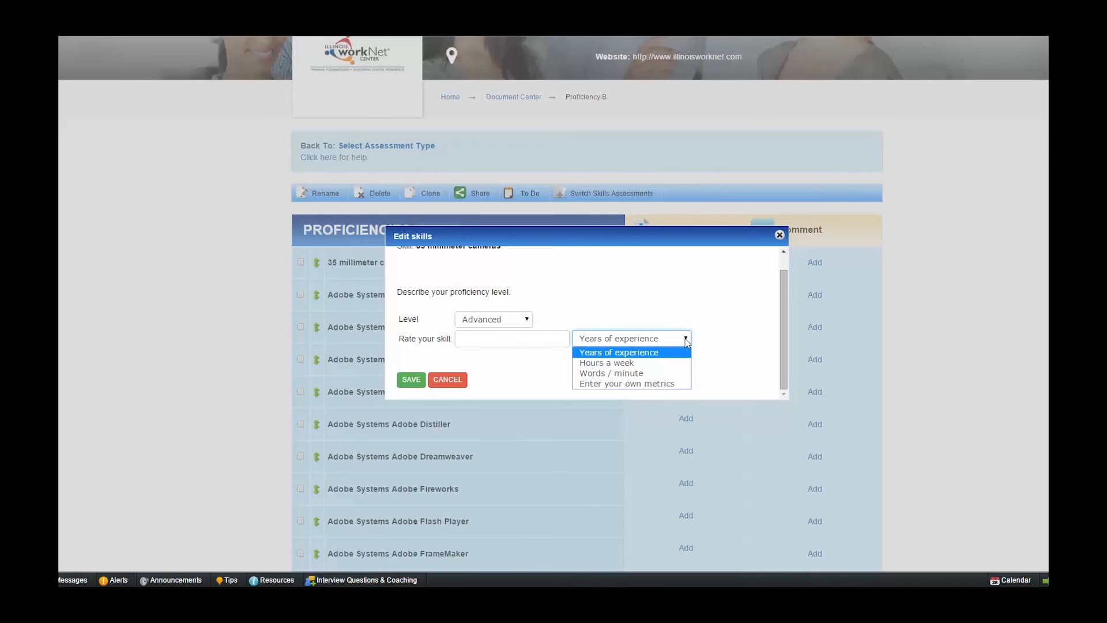
click(631, 353)
click(557, 339)
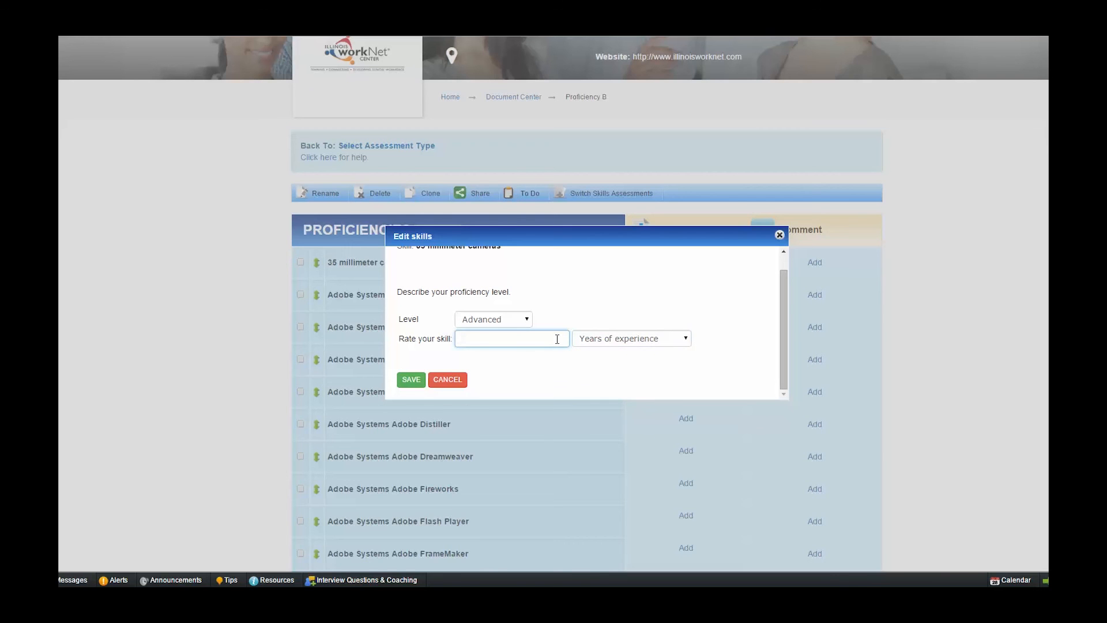
text(12)
click(412, 380)
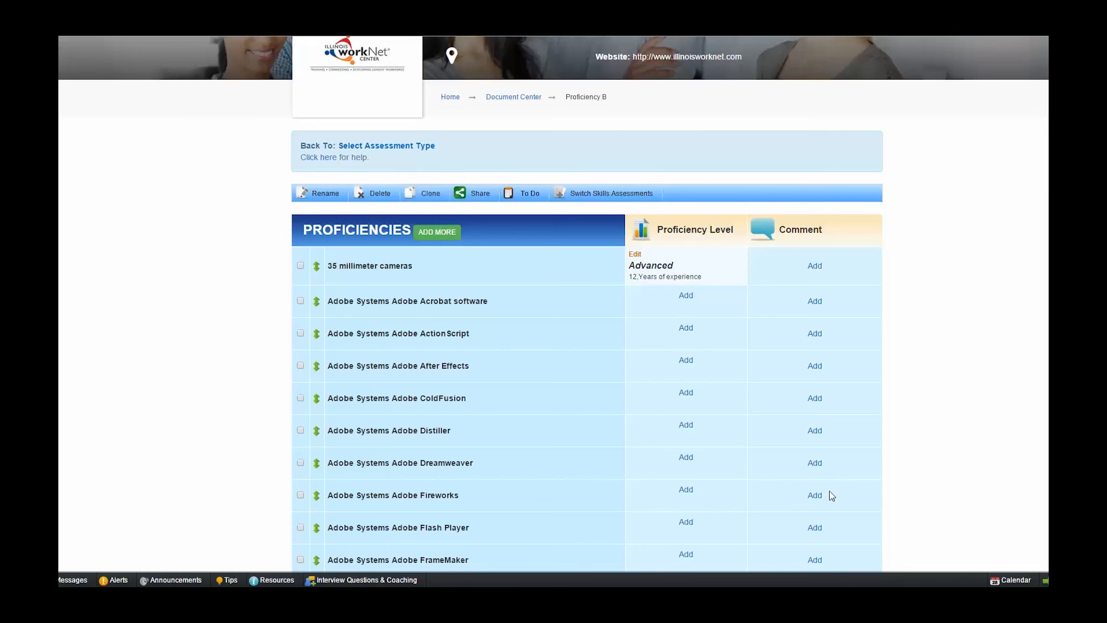
- Add the comment "Adobe Creative Suite - CS 6" to the Adobe Systems Adobe Illustrator proficiency and save it
scroll(825, 484, down, 3)
click(815, 453)
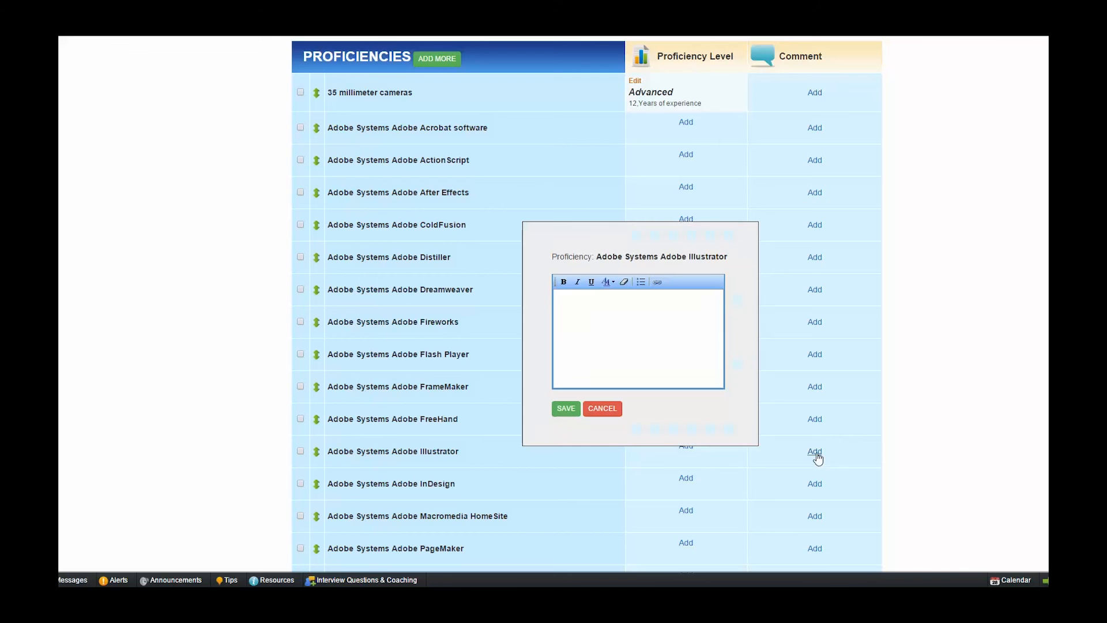
click(593, 306)
text(Adobe Creative Suite  - CS 6)
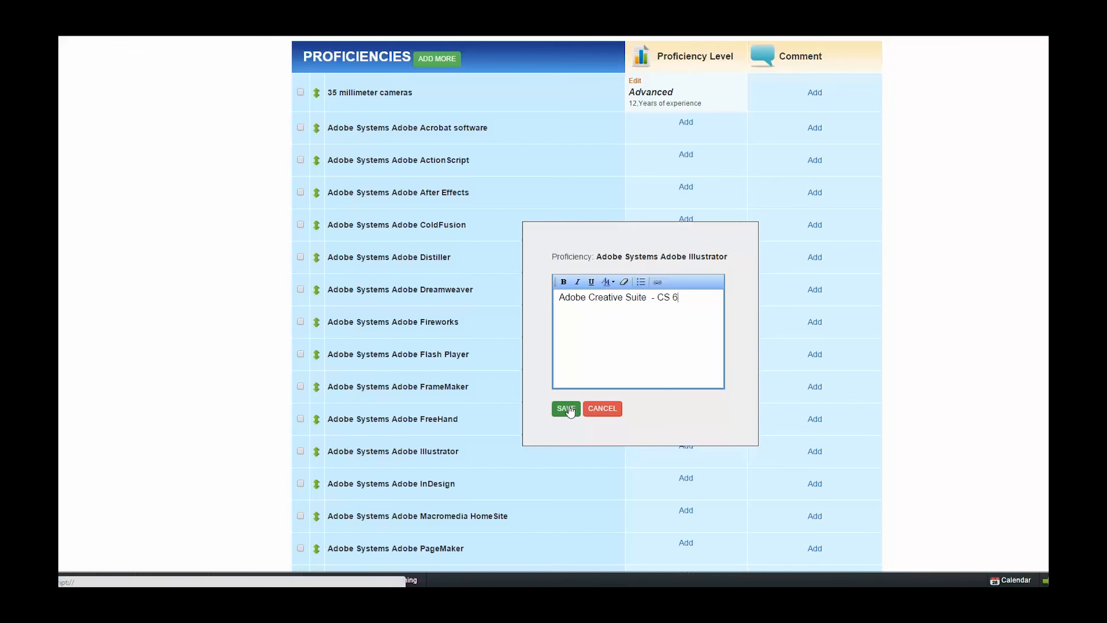
click(568, 409)
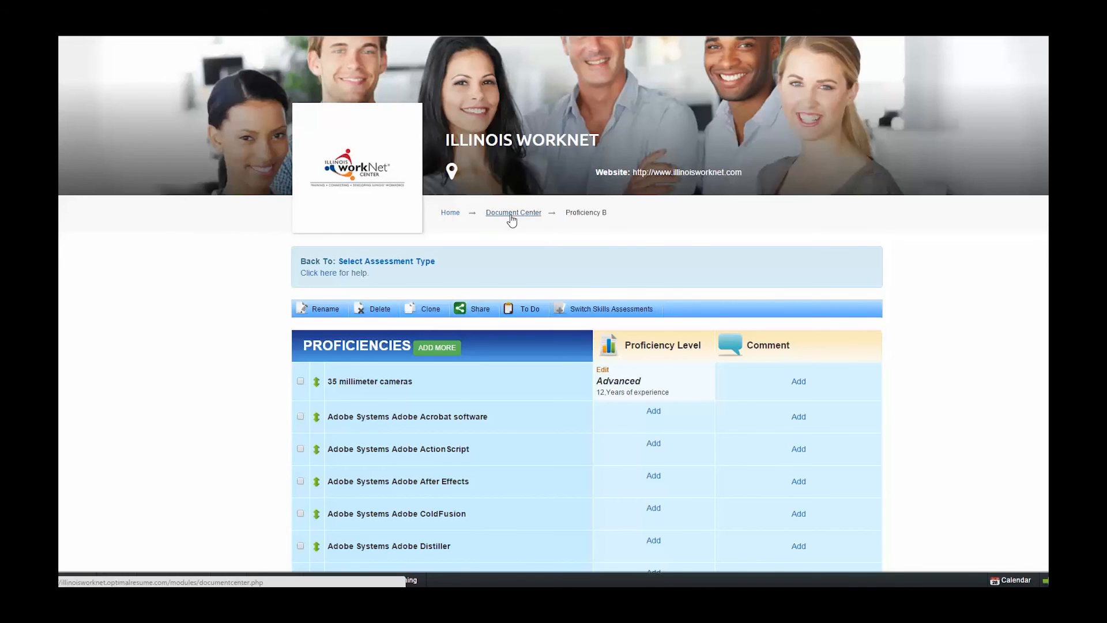
- Leave the proficiency list and return to the Document Center
scroll(516, 234, up, 1)
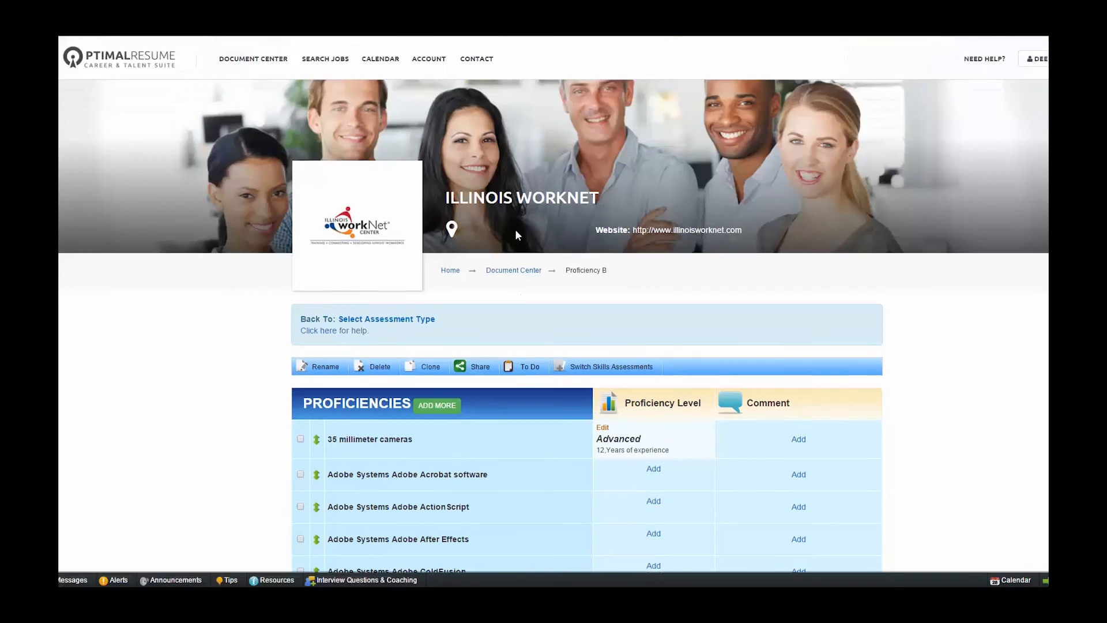
click(243, 65)
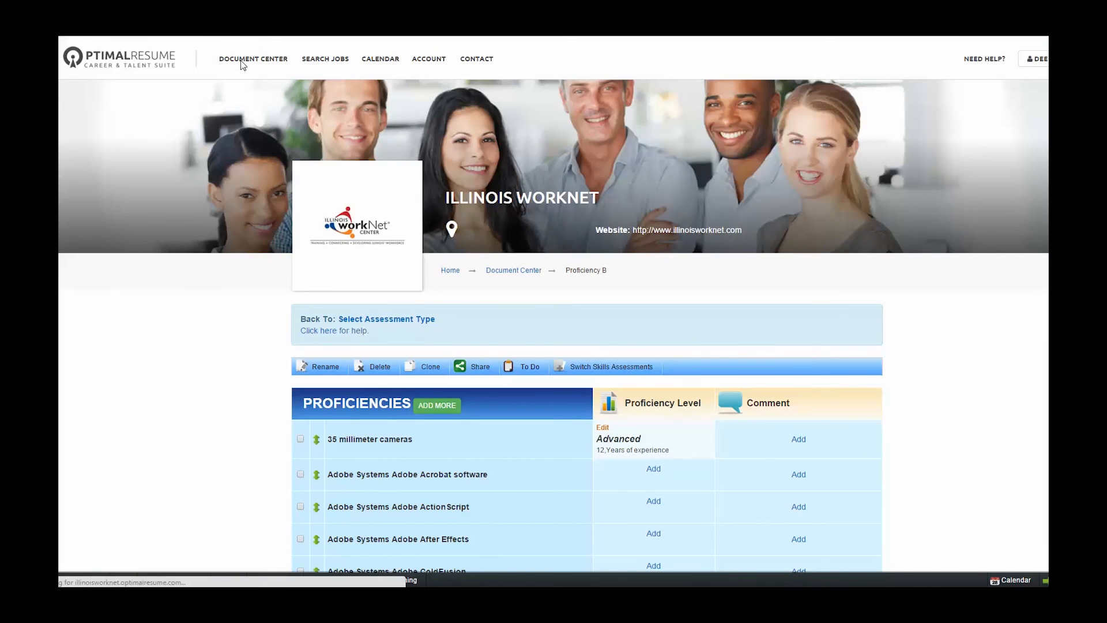